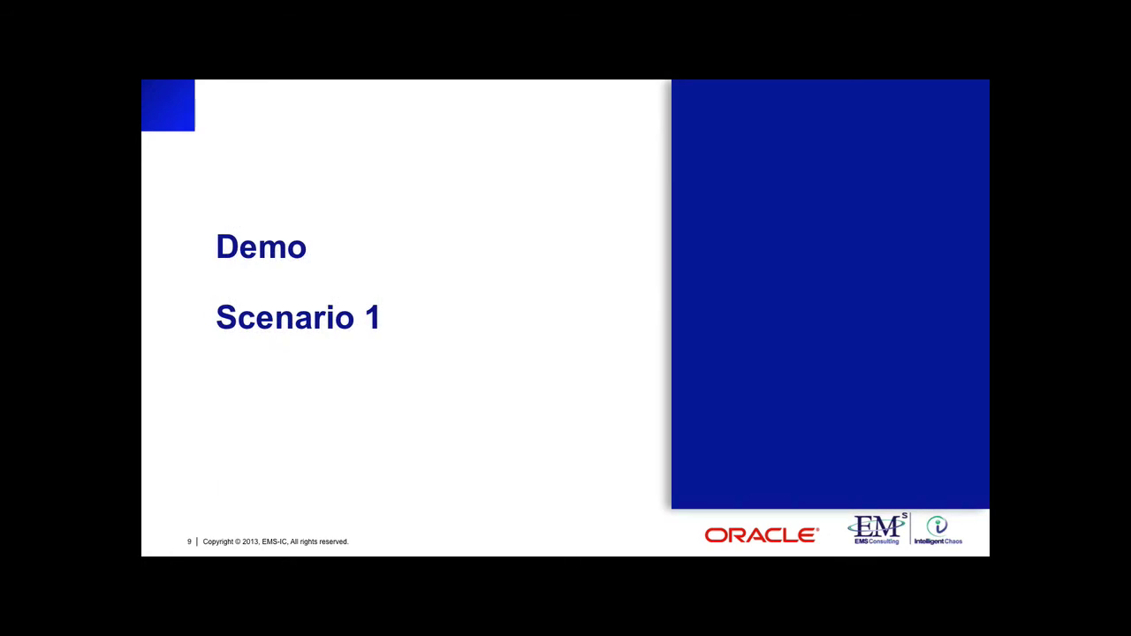
Exit the slide show to edit slide 9, 'Demo Scenario 1', of 23
key("Escape")
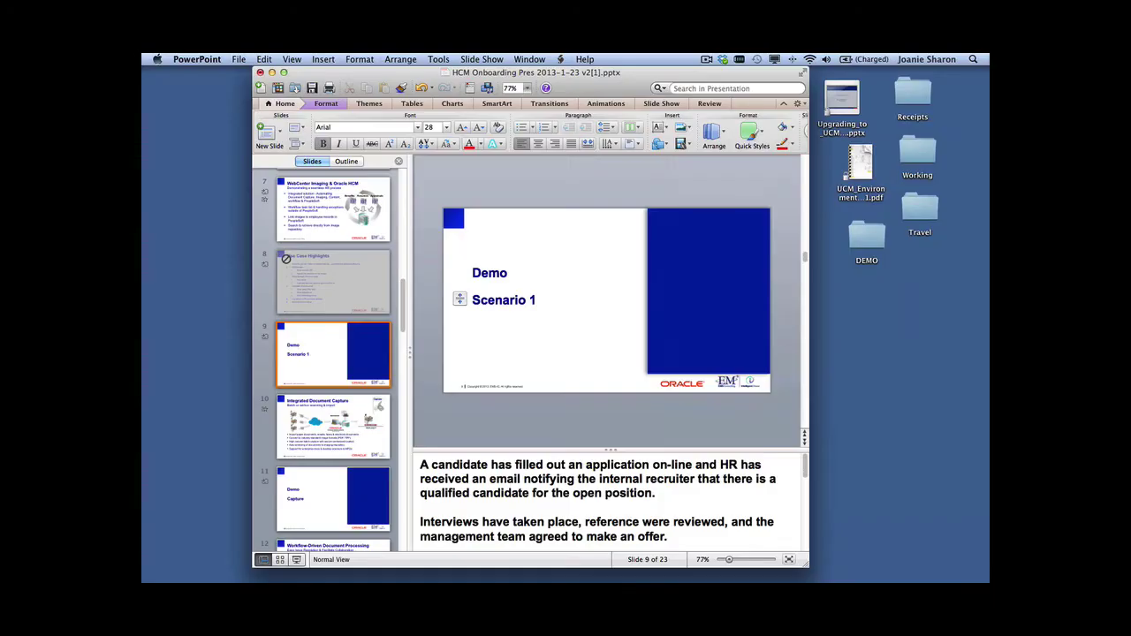
Sign in to PeopleSoft in Firefox with the password and open the EMS Onboard Admin Center folder
key("ctrl+Right")
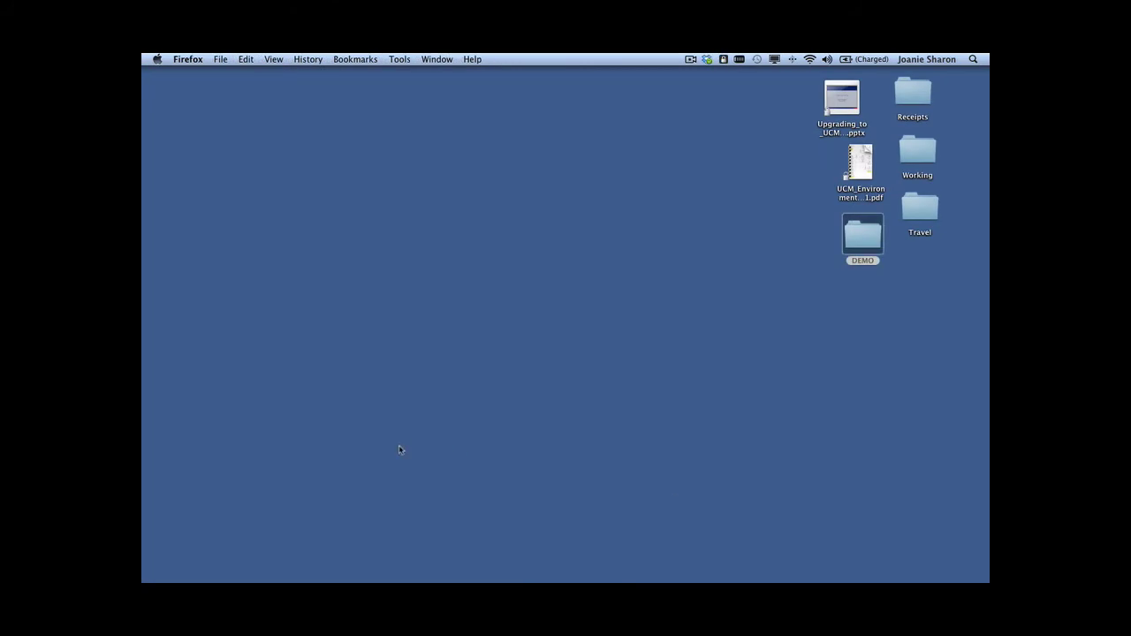
left_click(371, 555)
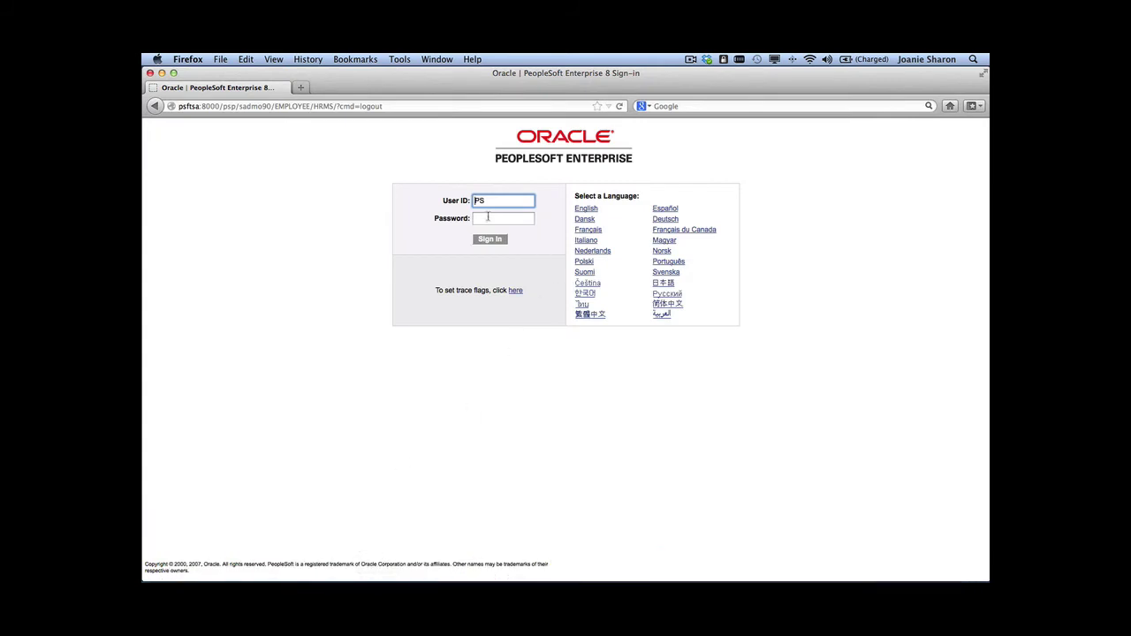
left_click(484, 220)
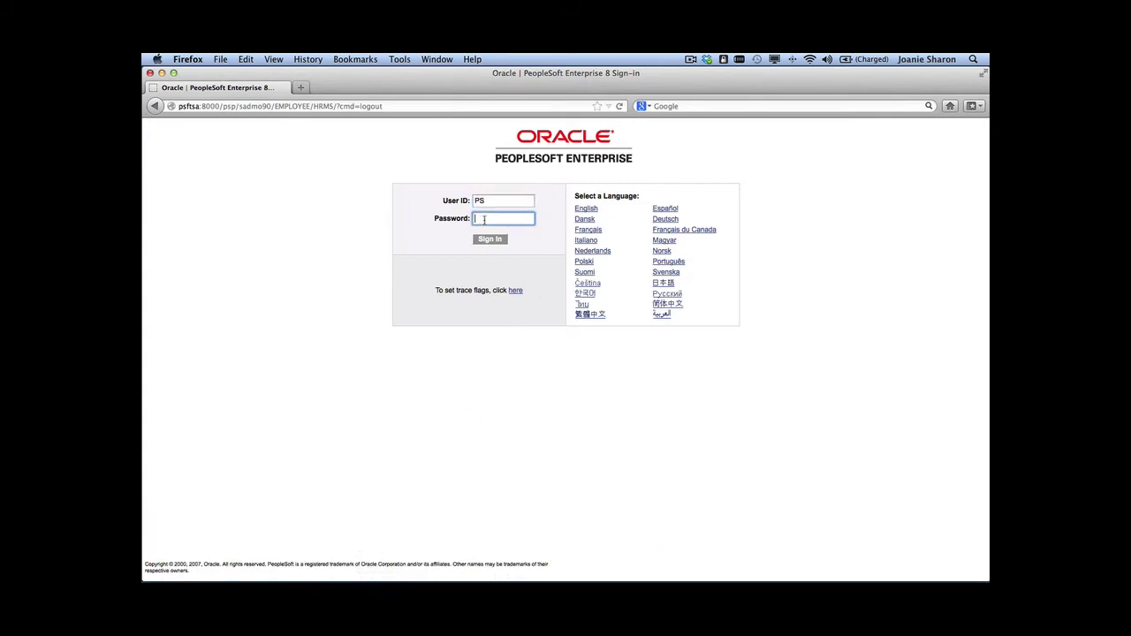
type("PS")
left_click(488, 239)
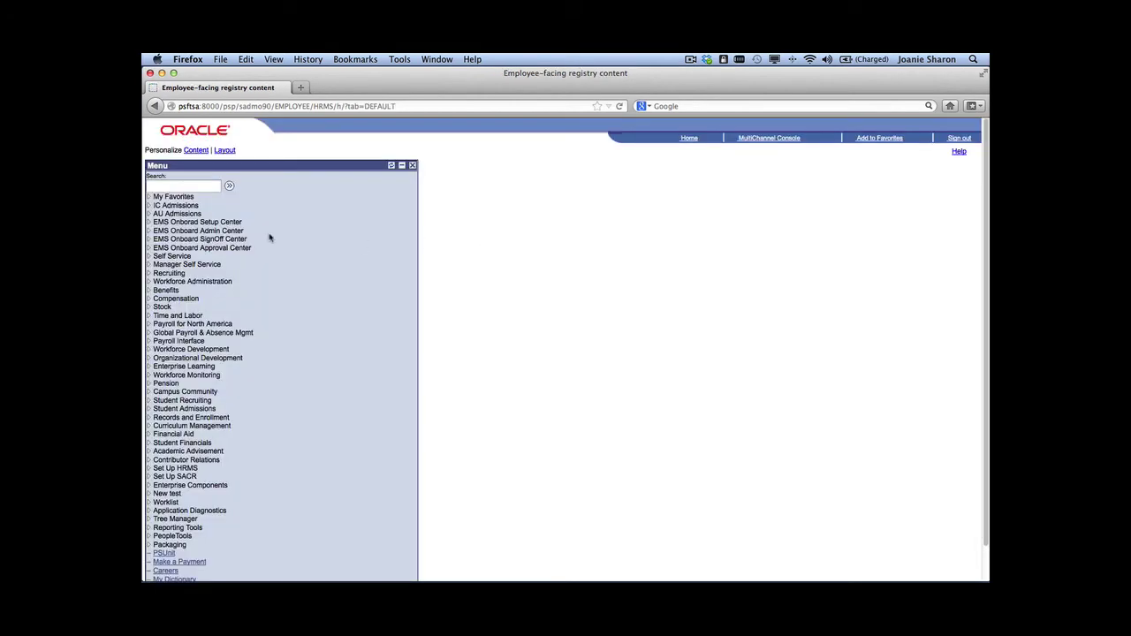
left_click(221, 232)
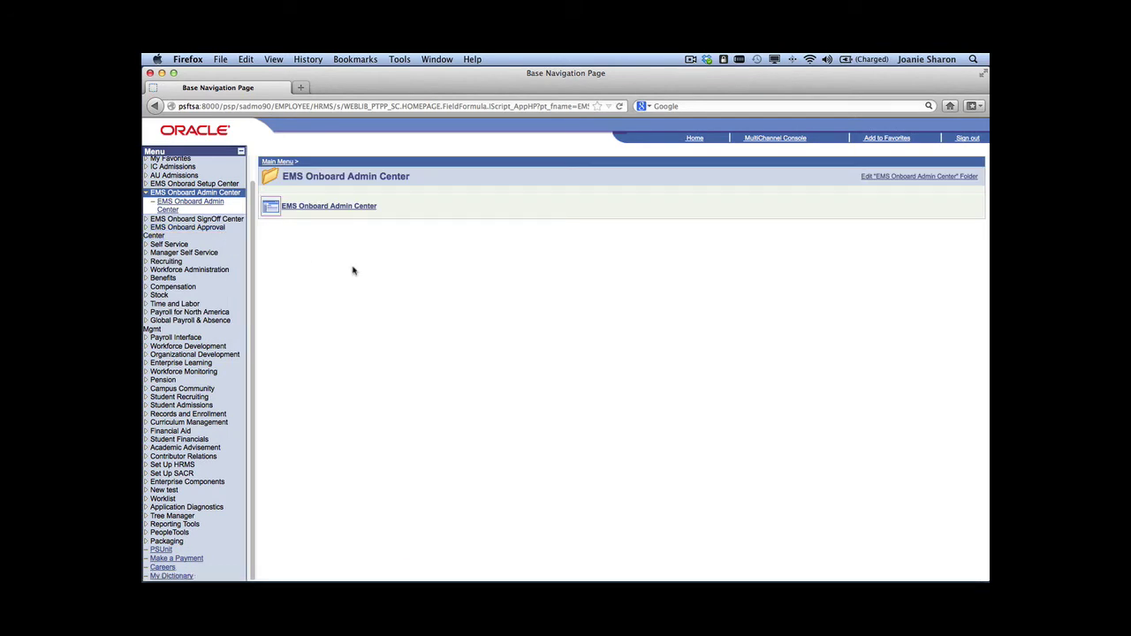
Open the Admin Center candidate grid, review the Status tab, then return to the Main tab
left_click(323, 207)
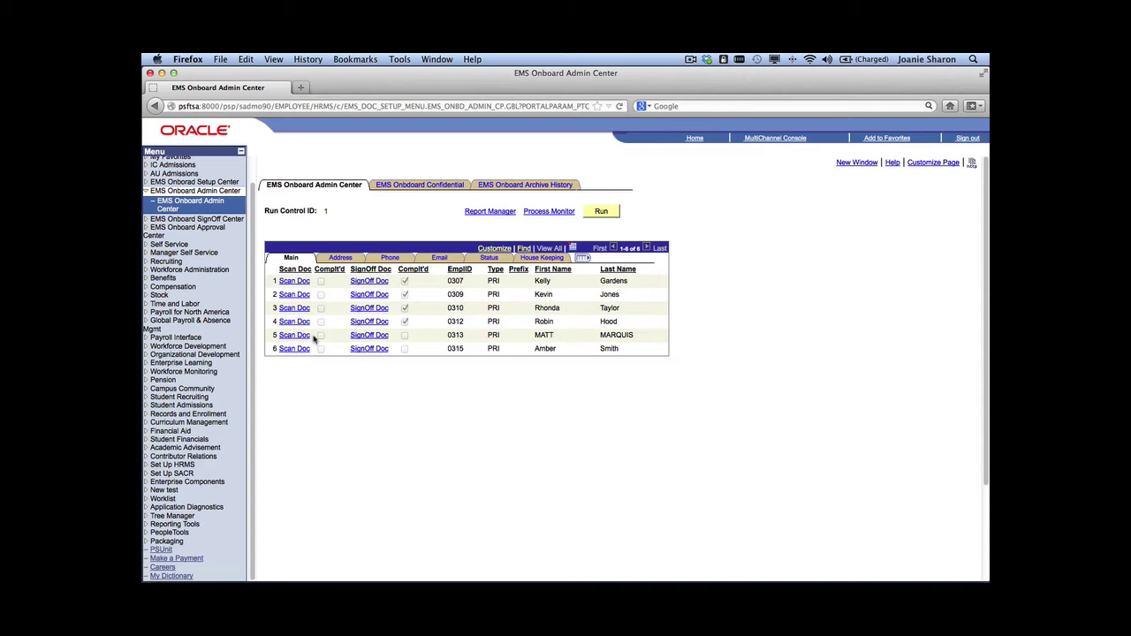
left_click(489, 258)
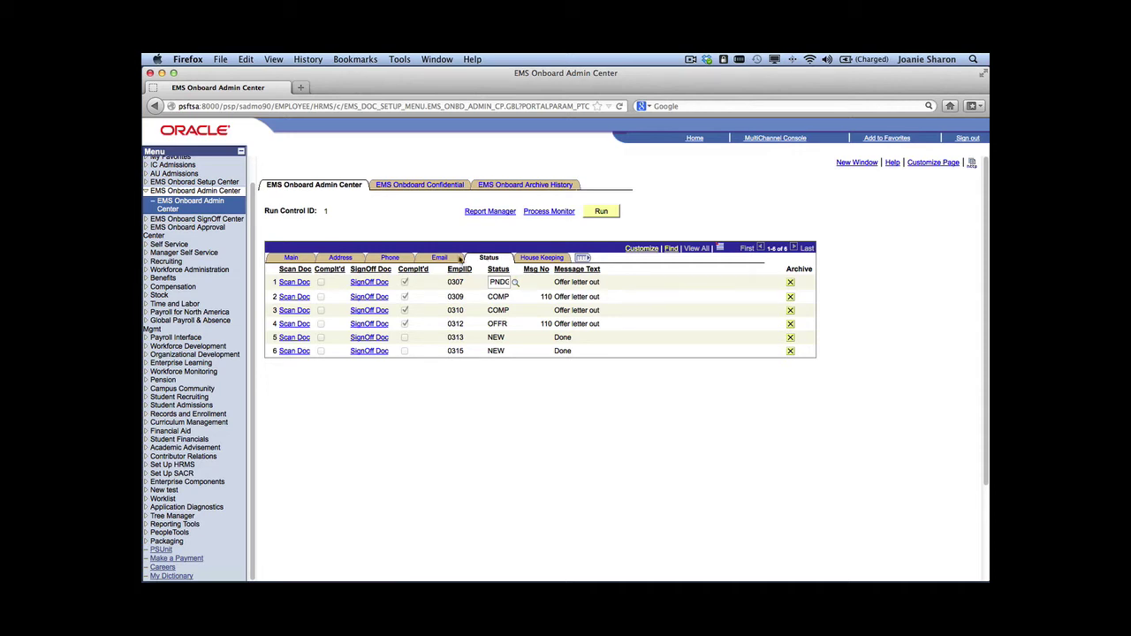
left_click(291, 258)
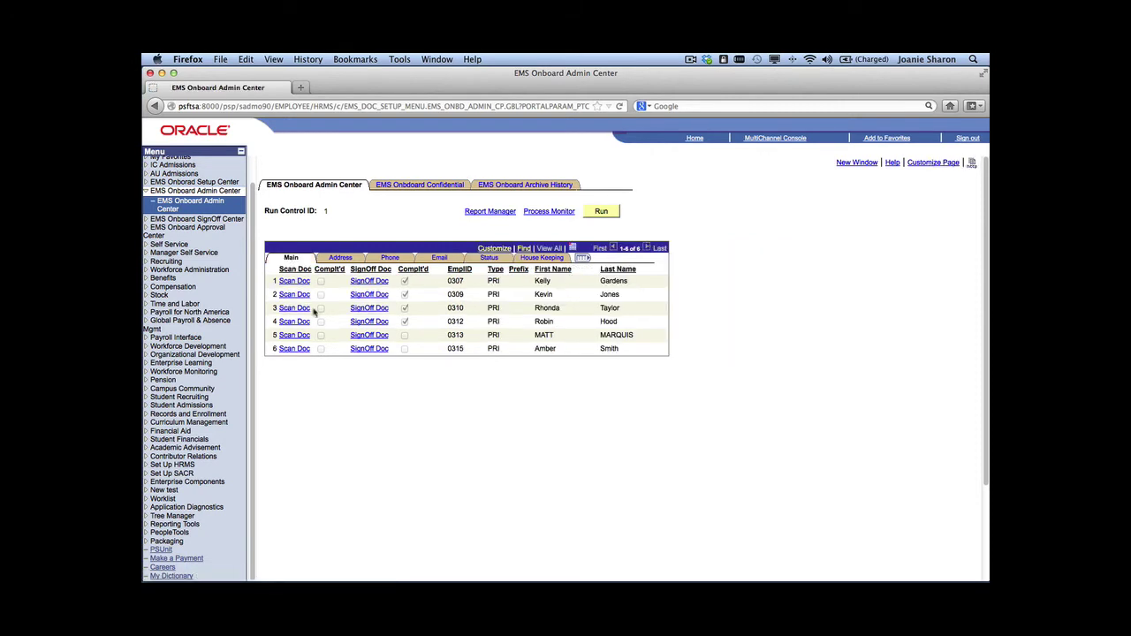
Show all seven scanned documents for candidate row 5 and open the RESUME in the viewer
left_click(295, 336)
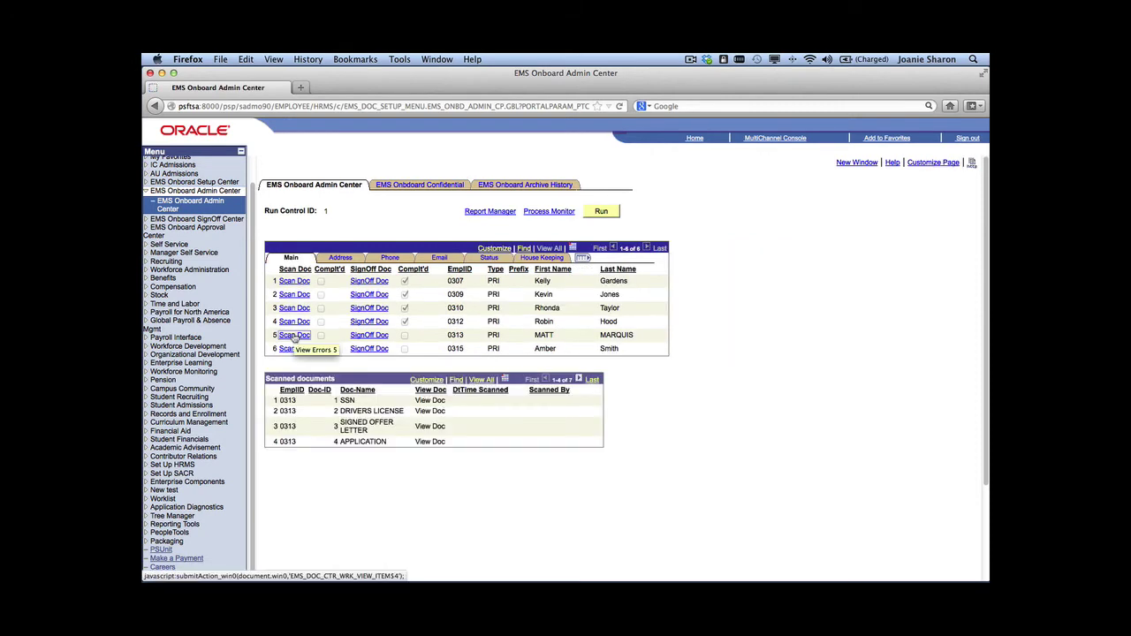
left_click(481, 380)
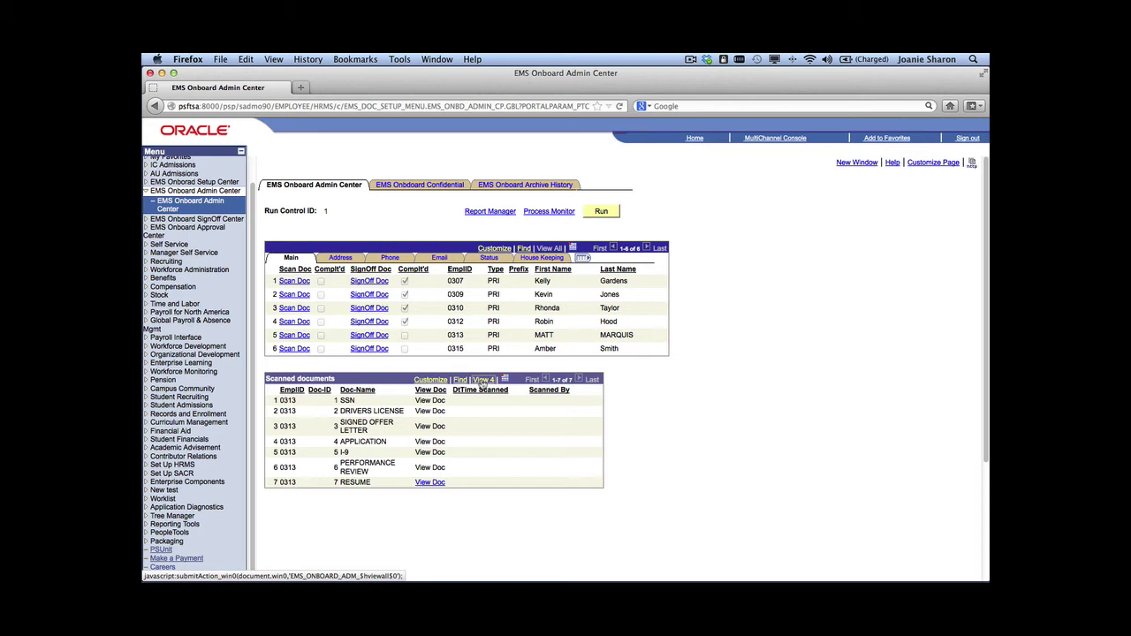
left_click(431, 482)
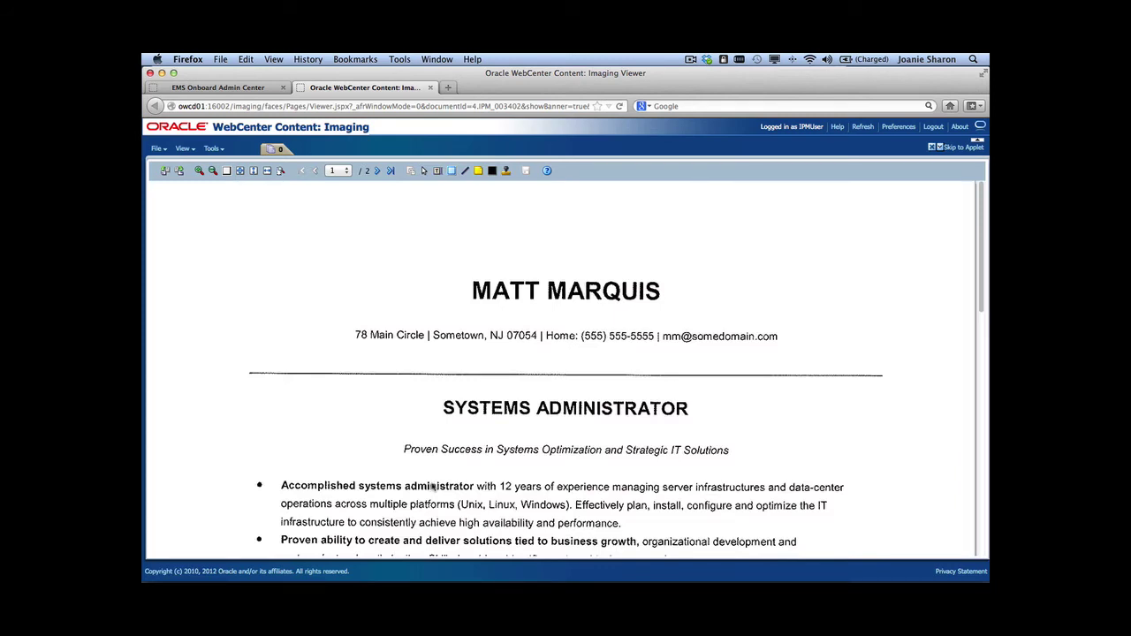
Stamp the resume as Approved, save it, and close the imaging viewer tab
left_click(506, 172)
left_click(430, 230)
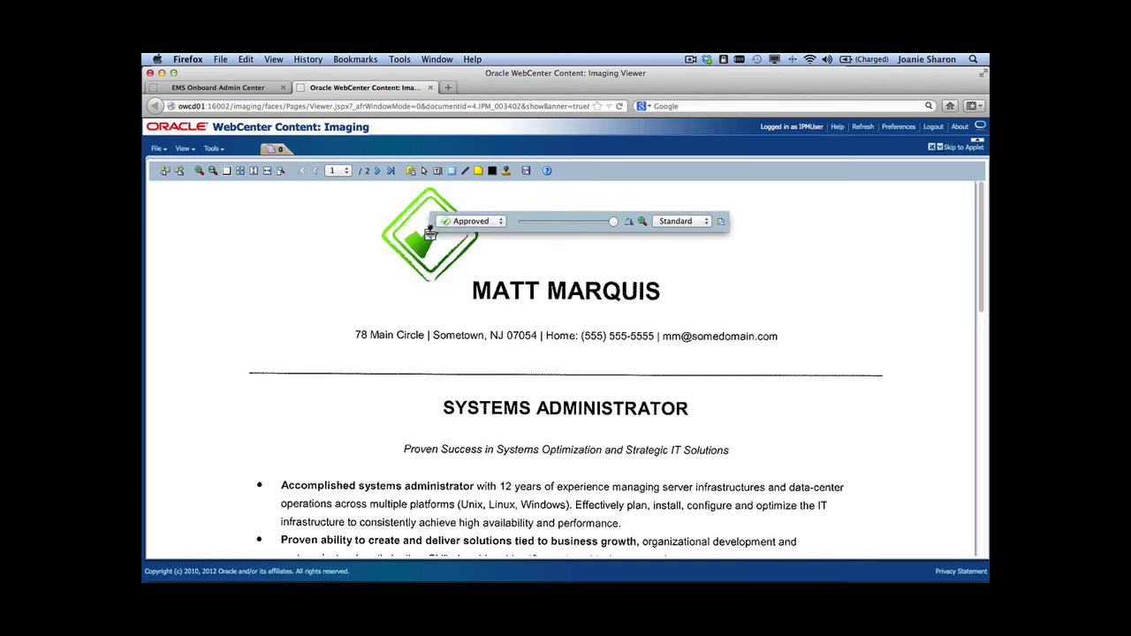
left_click(493, 221)
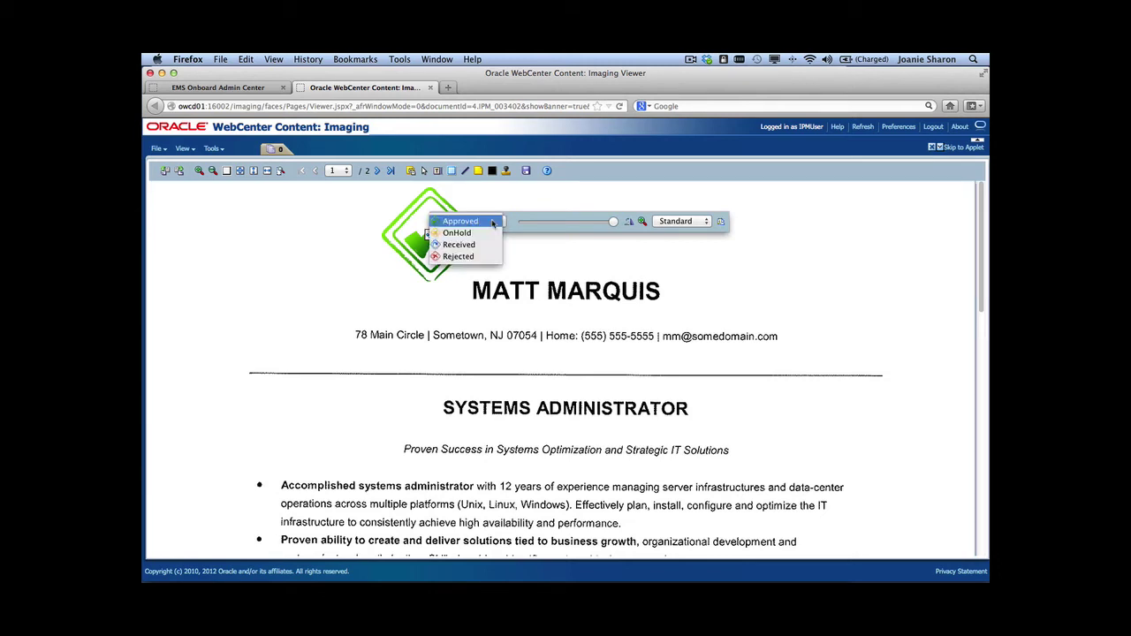
left_click(492, 222)
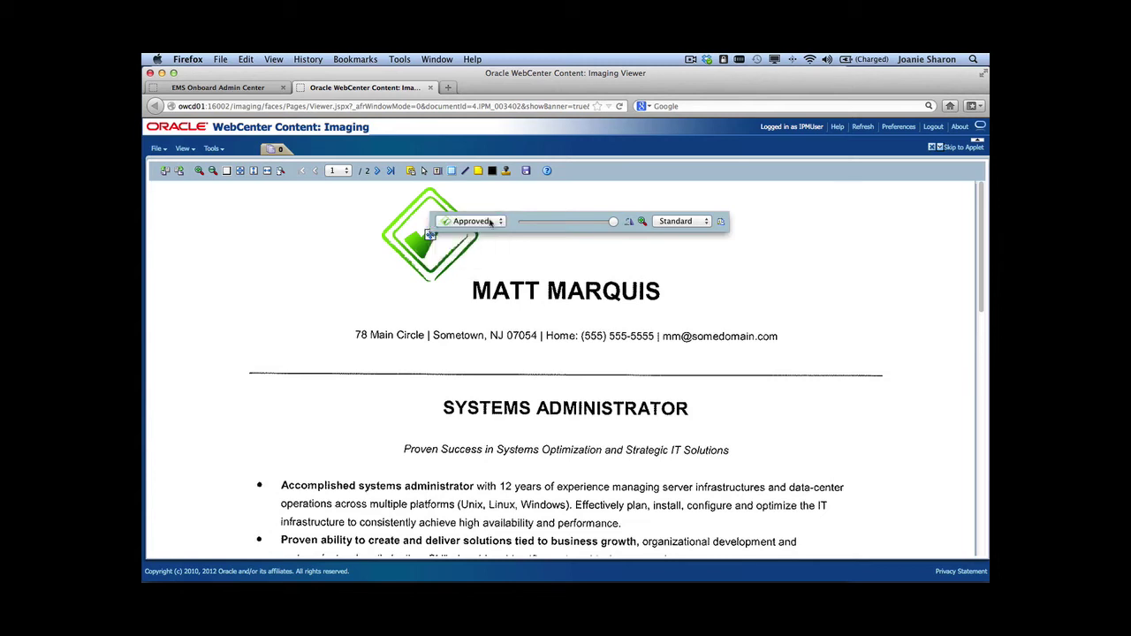
left_click(526, 172)
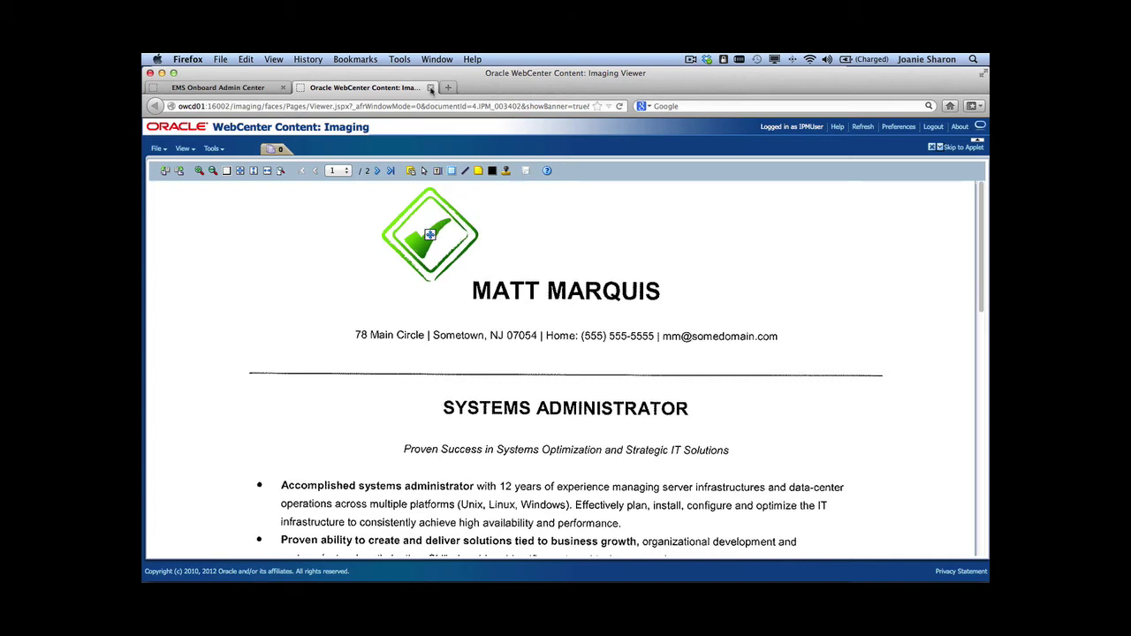
left_click(431, 87)
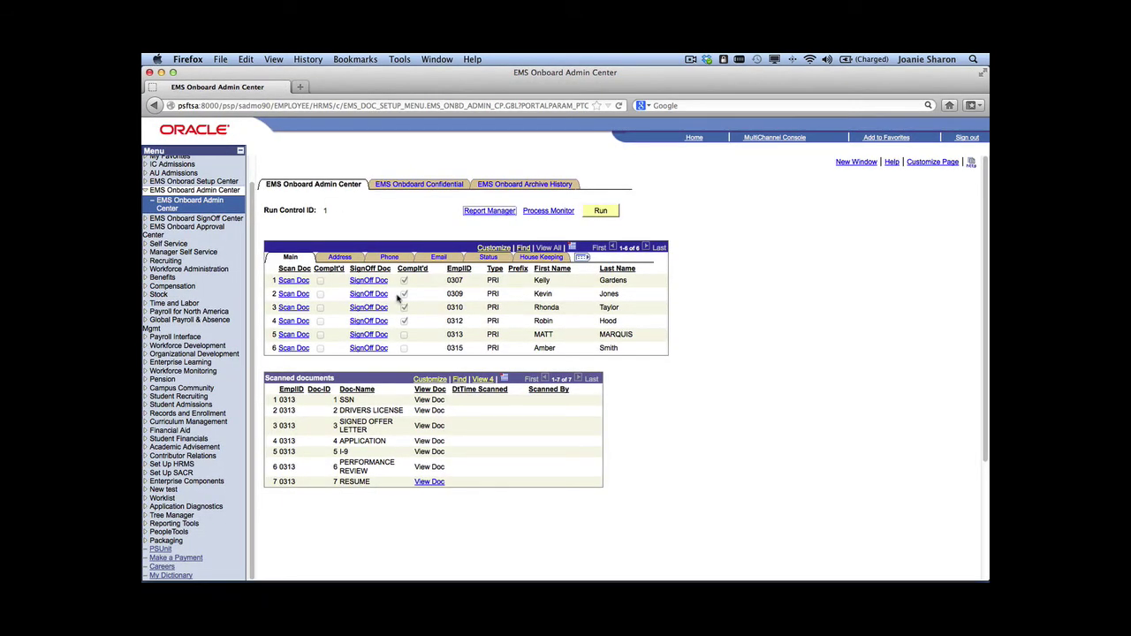
Enter the fifth candidate's offer as 50000.00 USD Annual, dated 01/23/2013, and save
left_click(413, 187)
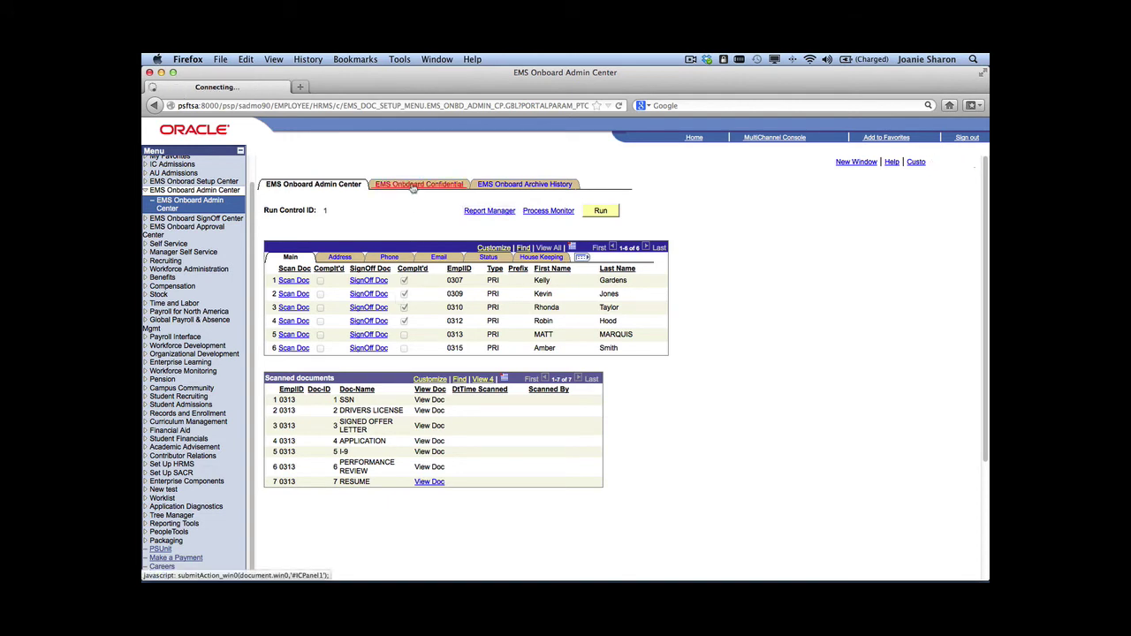
left_click(410, 303)
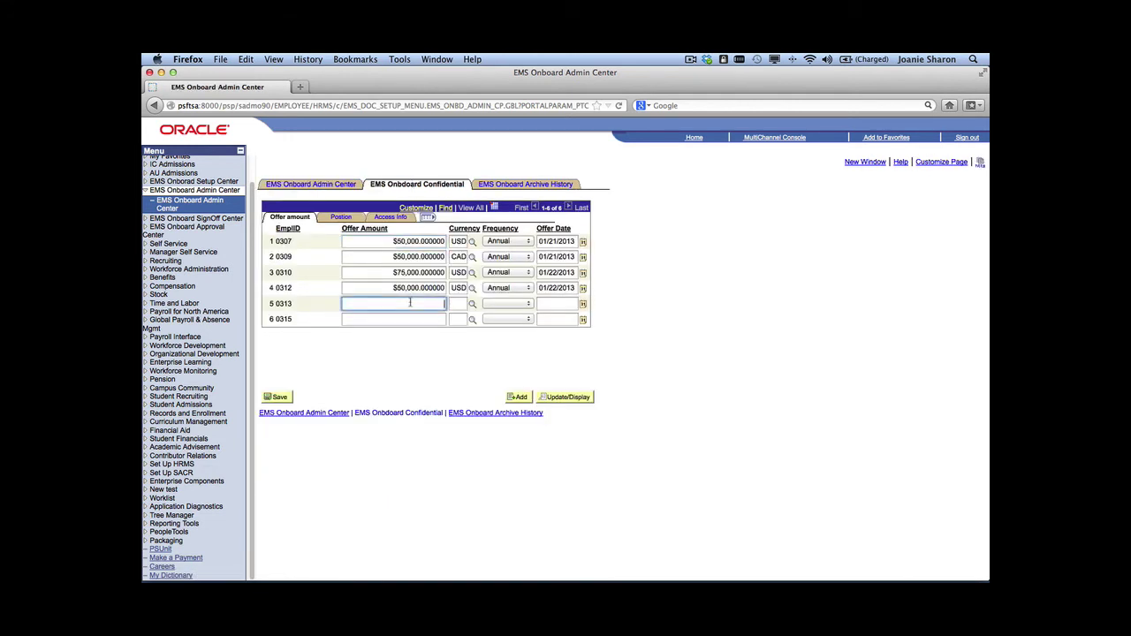
type("50000.00")
left_click(456, 303)
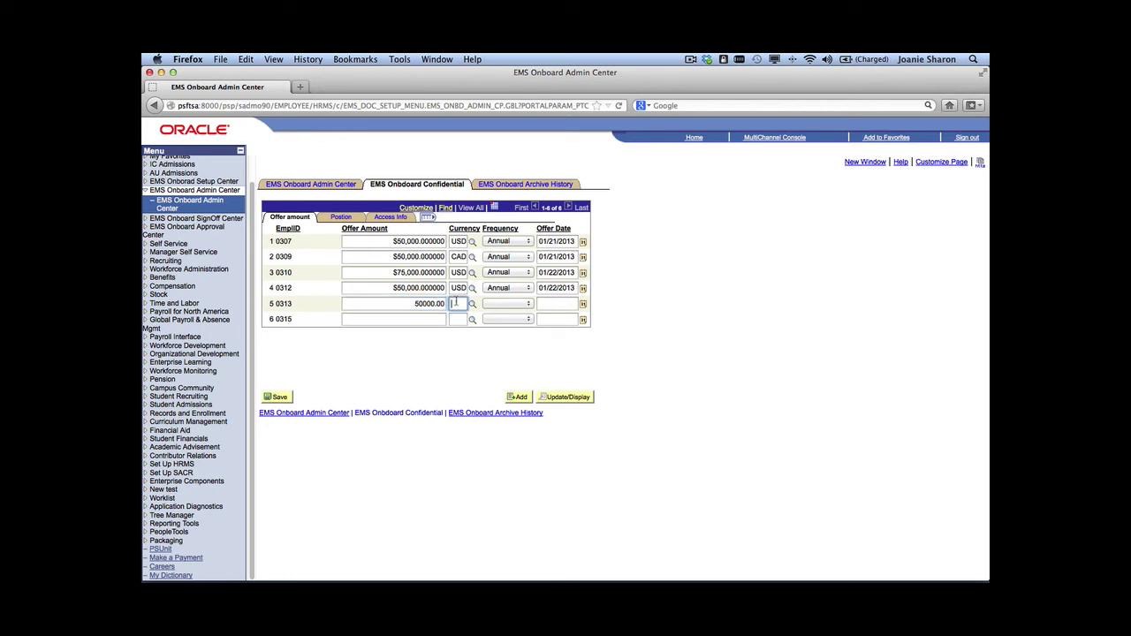
type("USD")
left_click(497, 305)
left_click(502, 305)
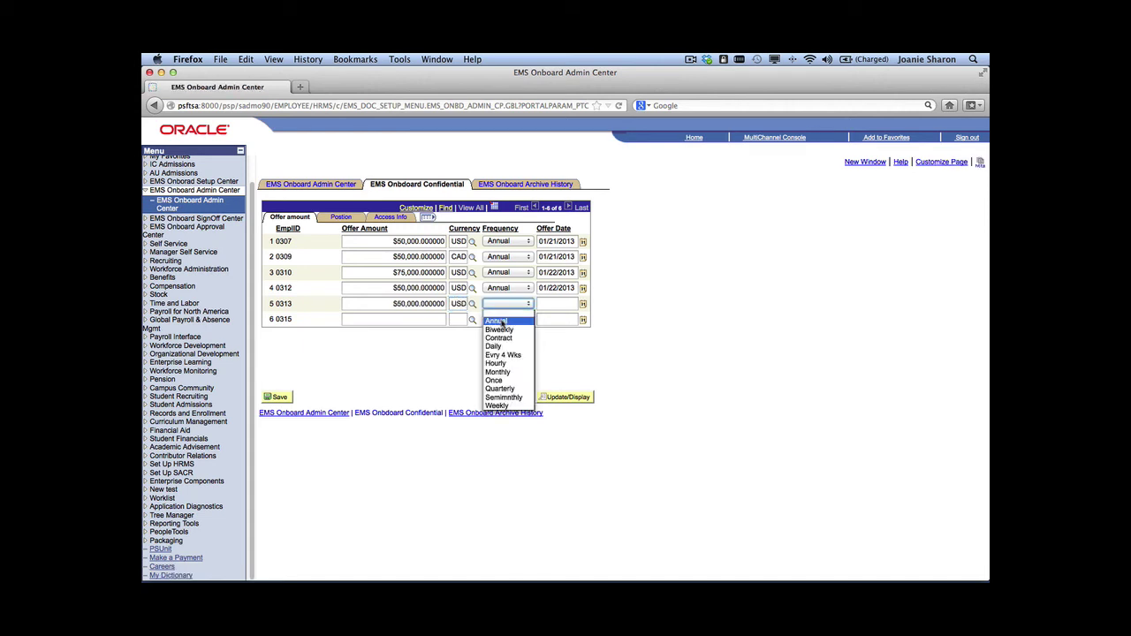
left_click(510, 320)
left_click(582, 303)
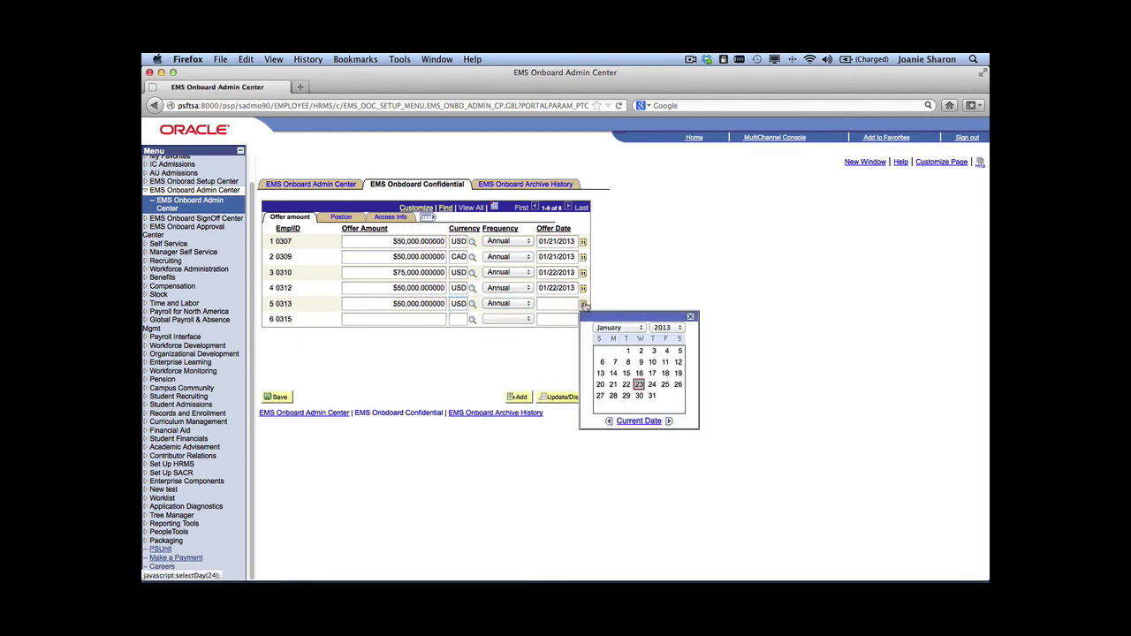
left_click(639, 384)
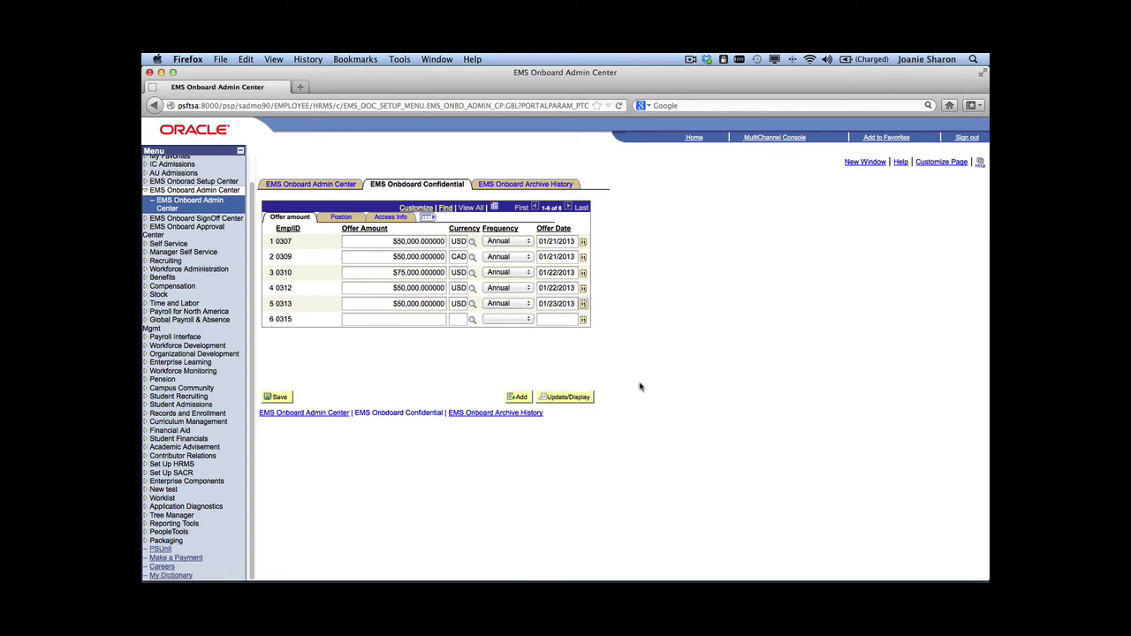
left_click(278, 398)
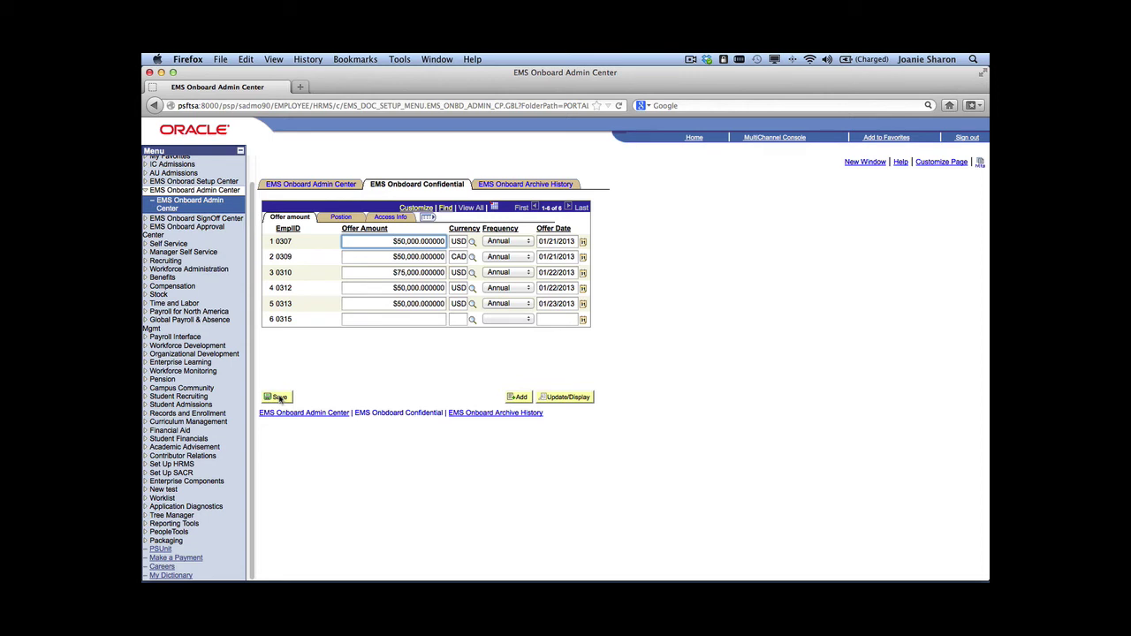
left_click(279, 397)
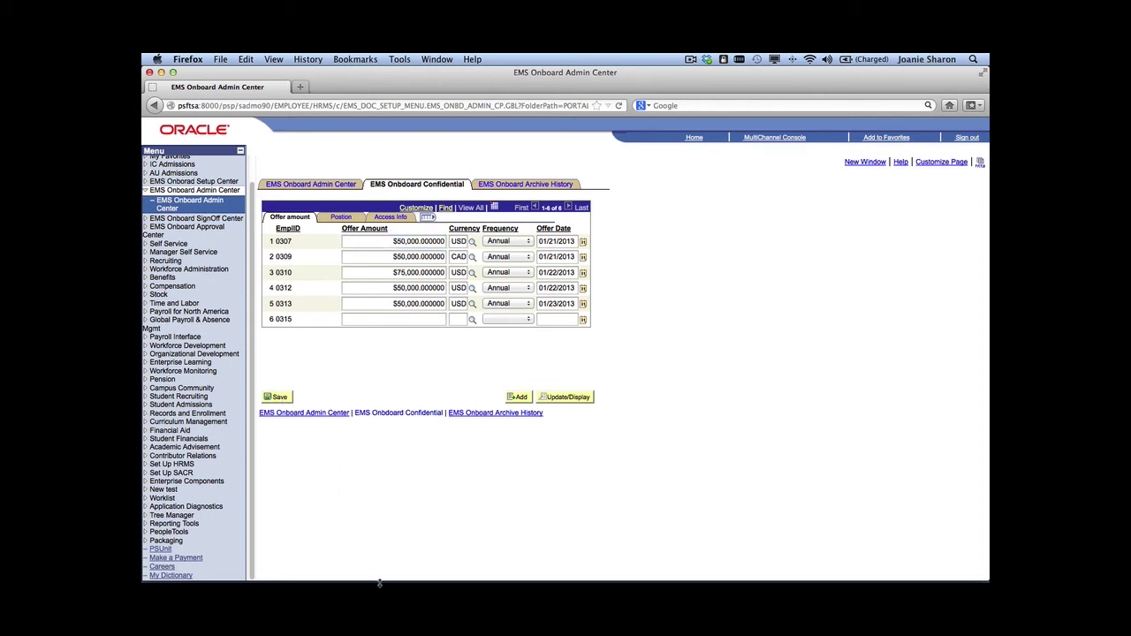
Check the Outlook inbox, minimize it, and show PeopleSoft's EMS Onboard Archive History records
mouse_move(384, 574)
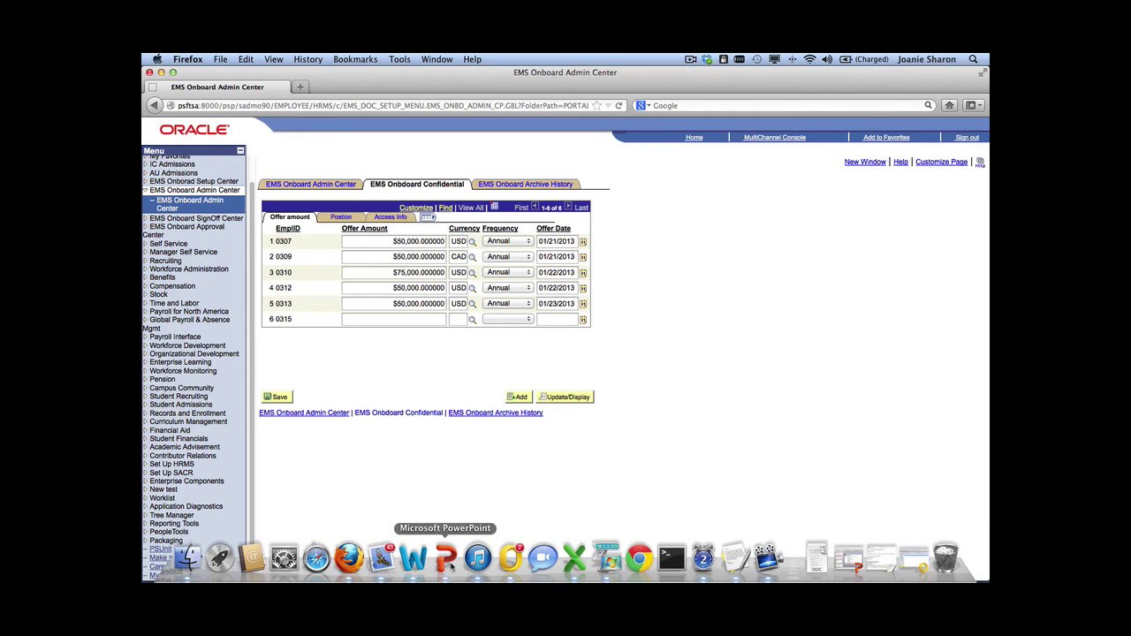
left_click(510, 559)
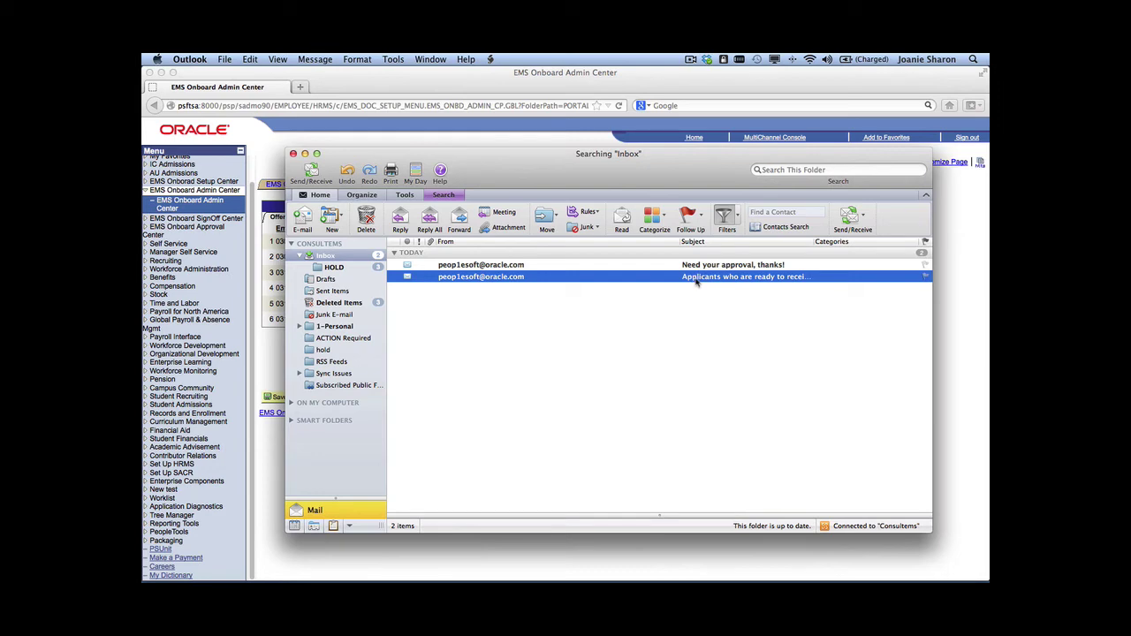
left_click(305, 155)
left_click(463, 185)
left_click(495, 184)
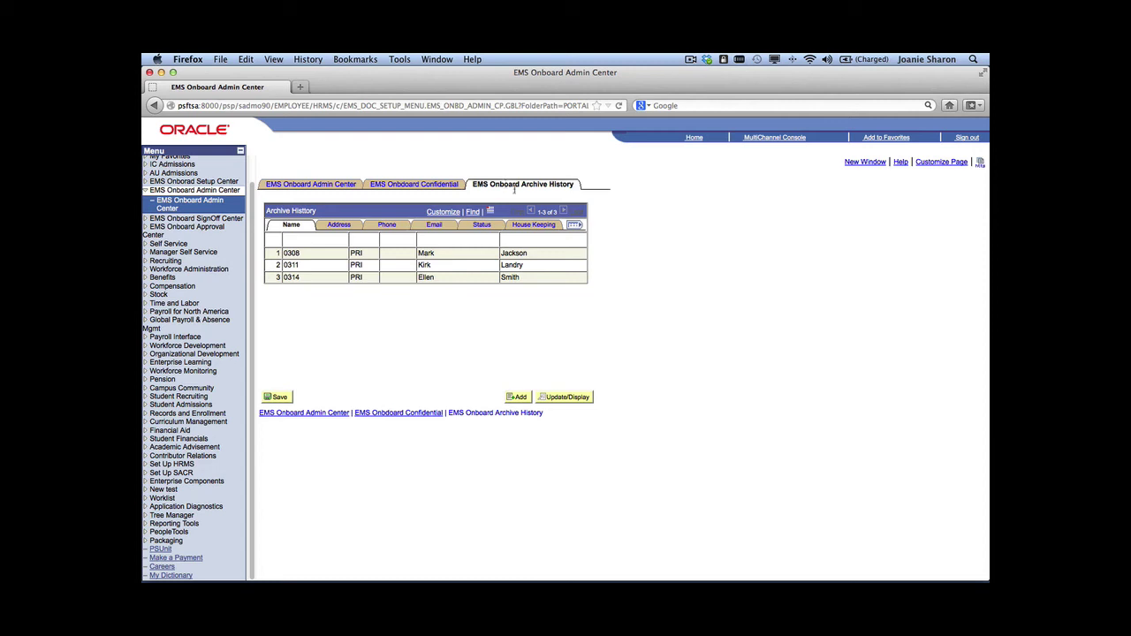
Review the archived records' Status tab, then sign out of PeopleSoft
left_click(482, 226)
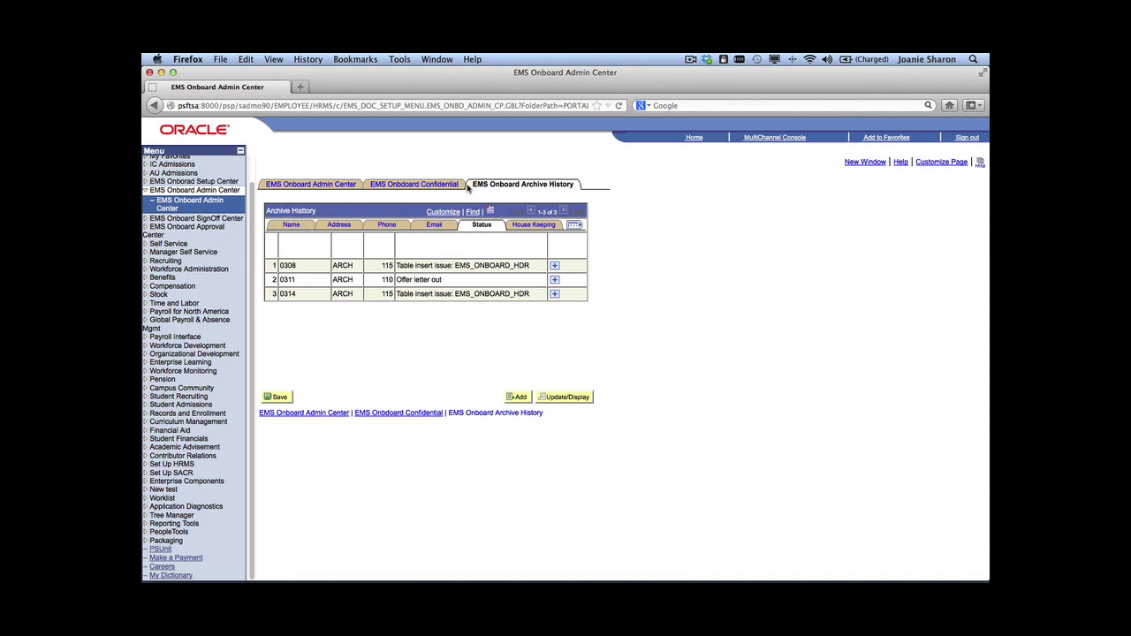
left_click(960, 141)
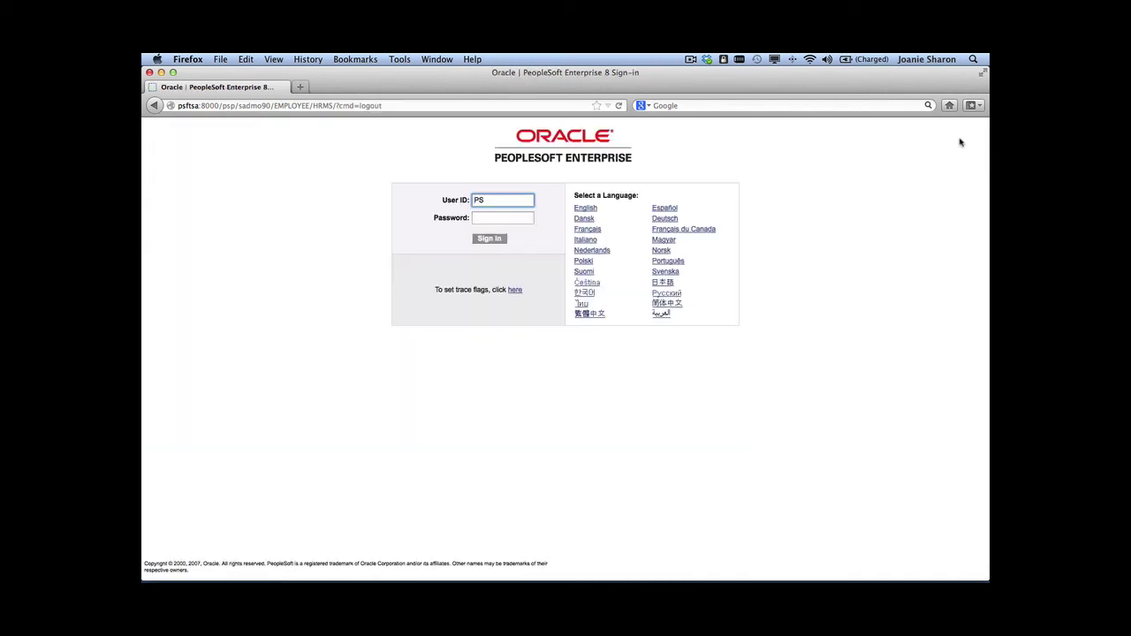
Sign in with the approver's user ID and password and open the Approval Center search page
left_click_drag(497, 200, 460, 199)
type("EMS_USER02")
key("Tab")
type("••••••••")
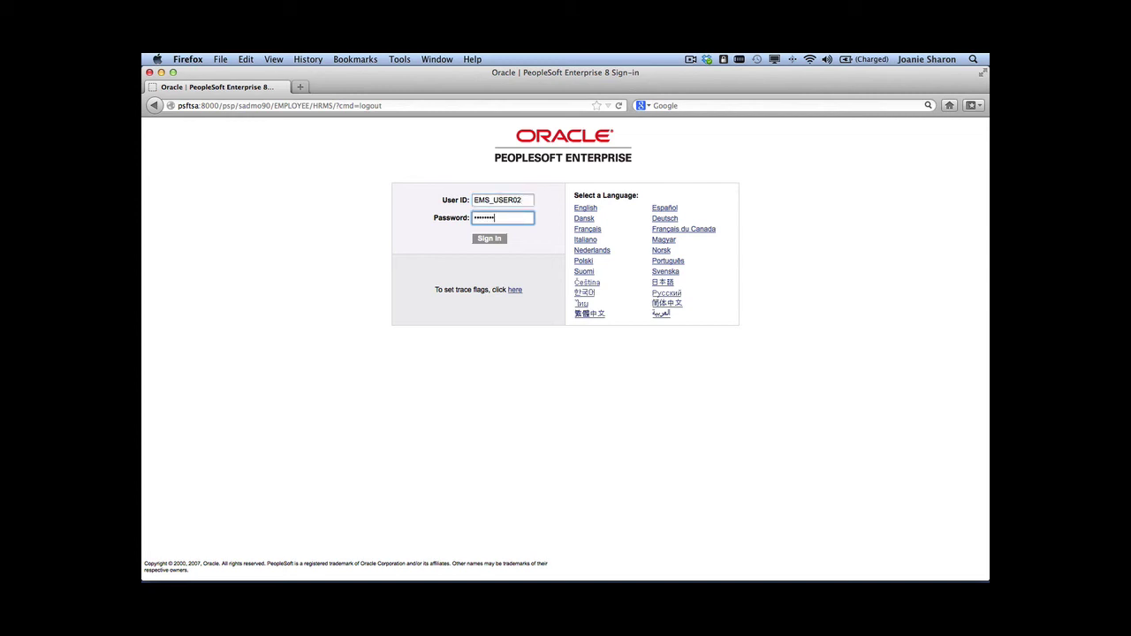
left_click(485, 240)
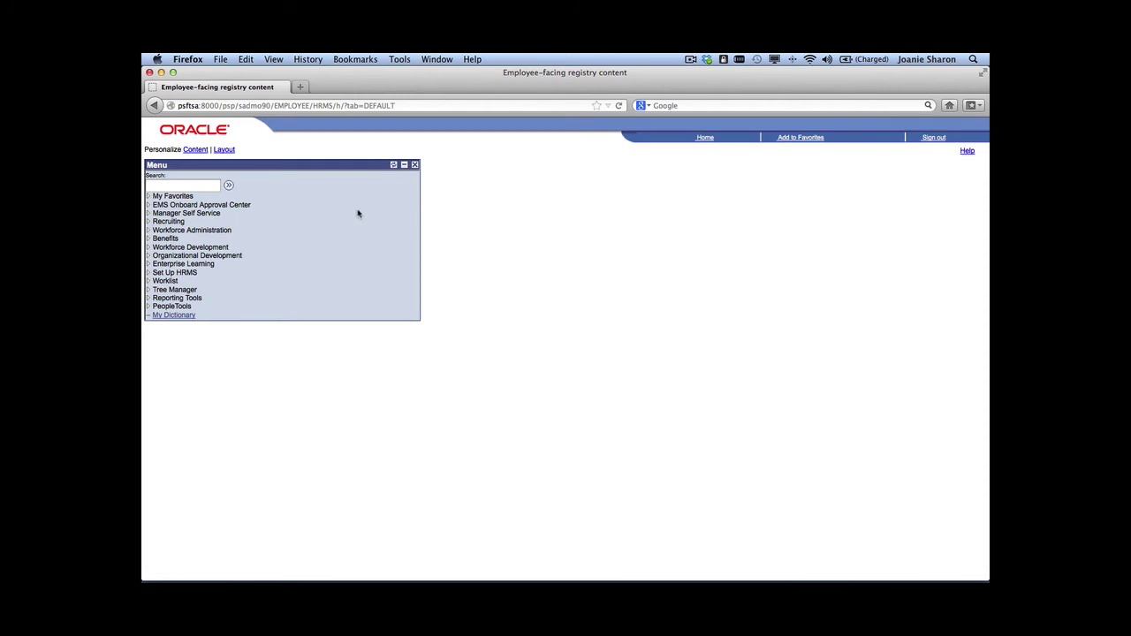
left_click(240, 207)
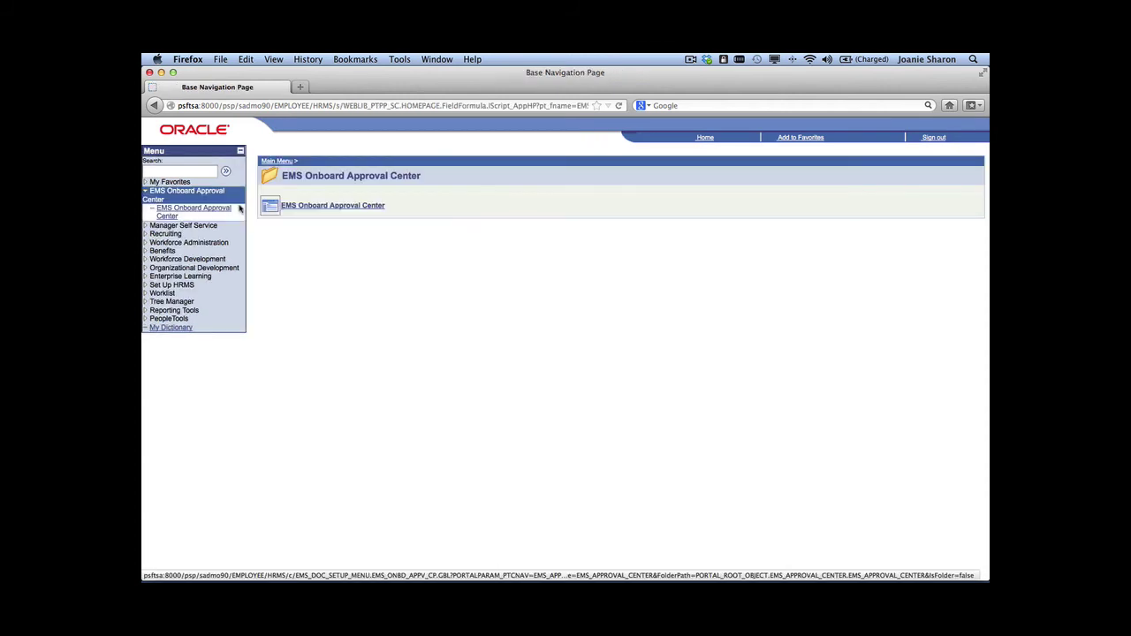
left_click(327, 206)
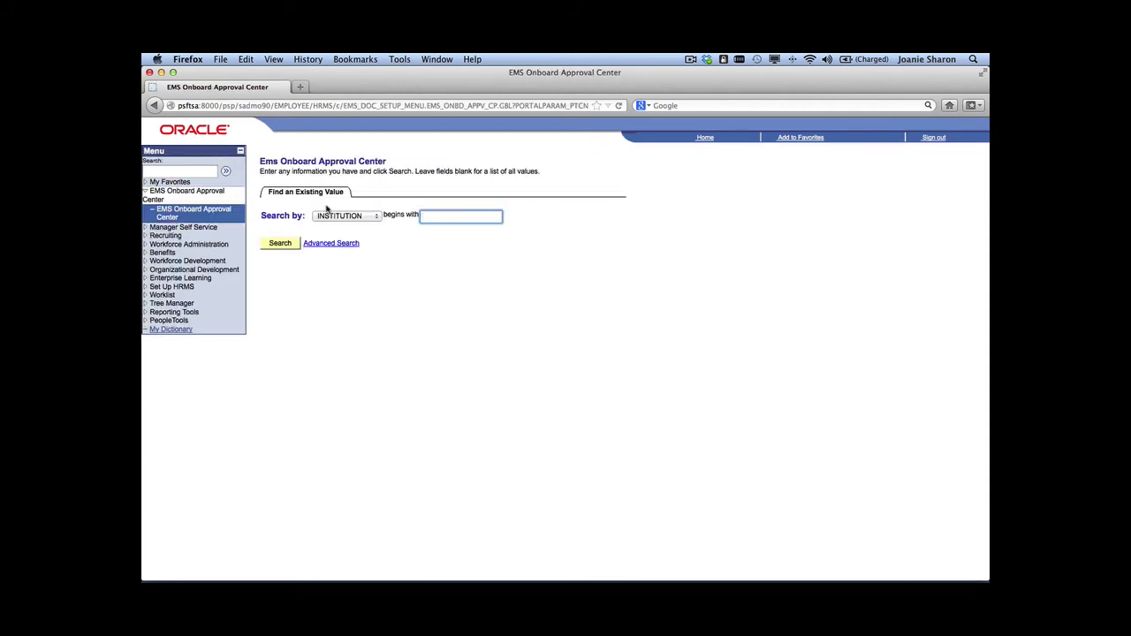
Search the pending offers, tick Approve on the candidate's row, and save
left_click(281, 244)
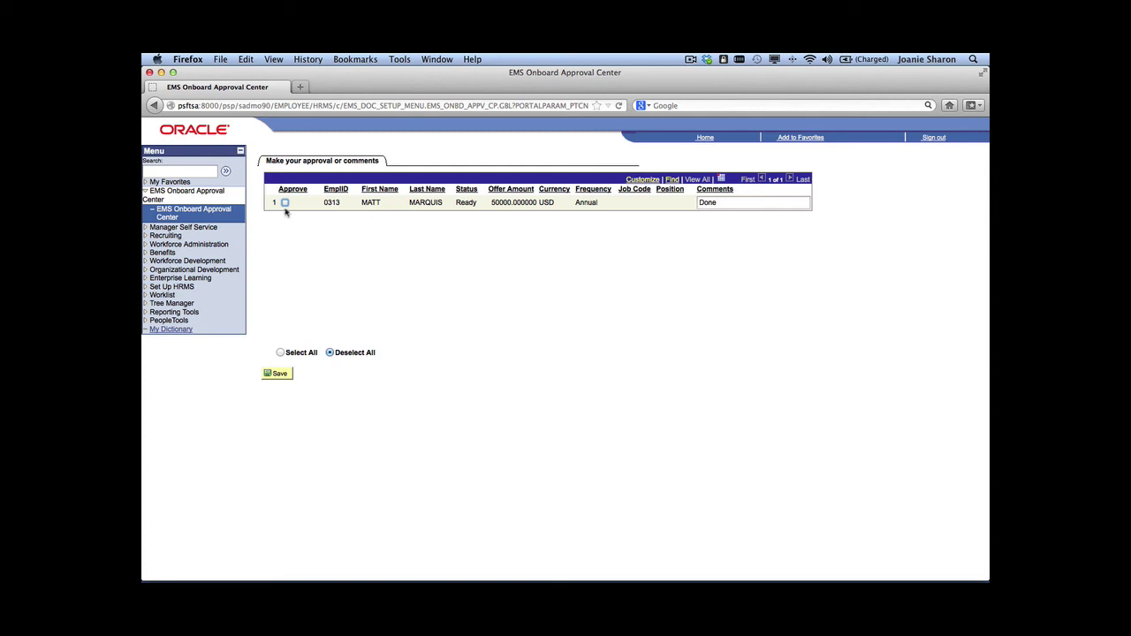
left_click(284, 202)
left_click(277, 374)
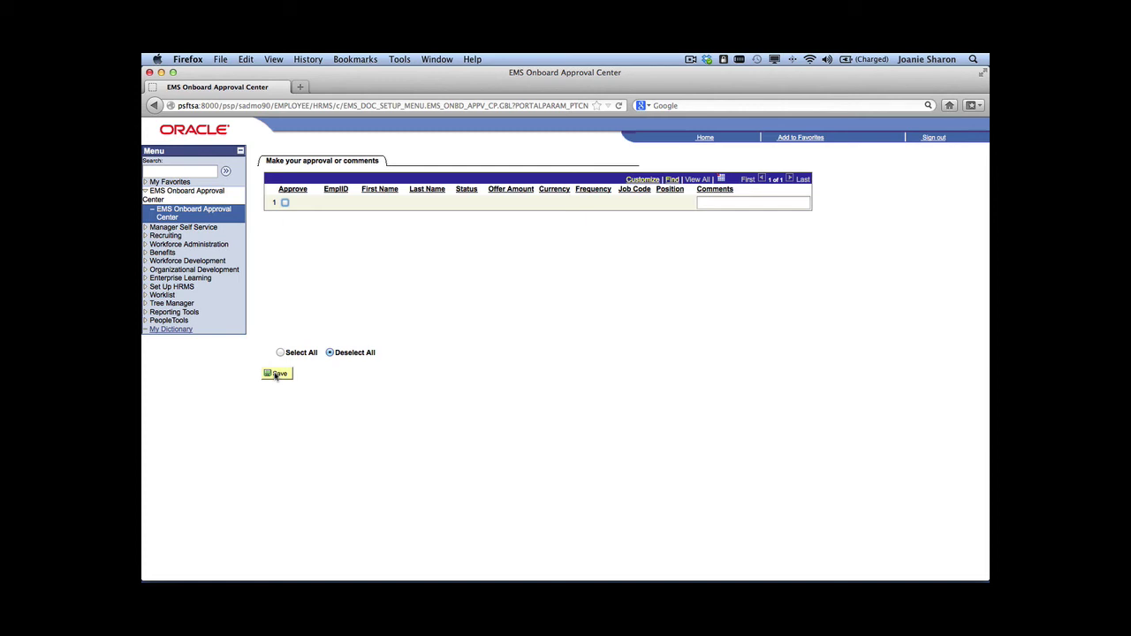
left_click(277, 375)
Open the 'Your Job Offer from EMS' email in Outlook and its EMS_Offer_Letter PDF attachment
mouse_move(382, 574)
left_click(510, 558)
double_click(468, 302)
left_click(335, 201)
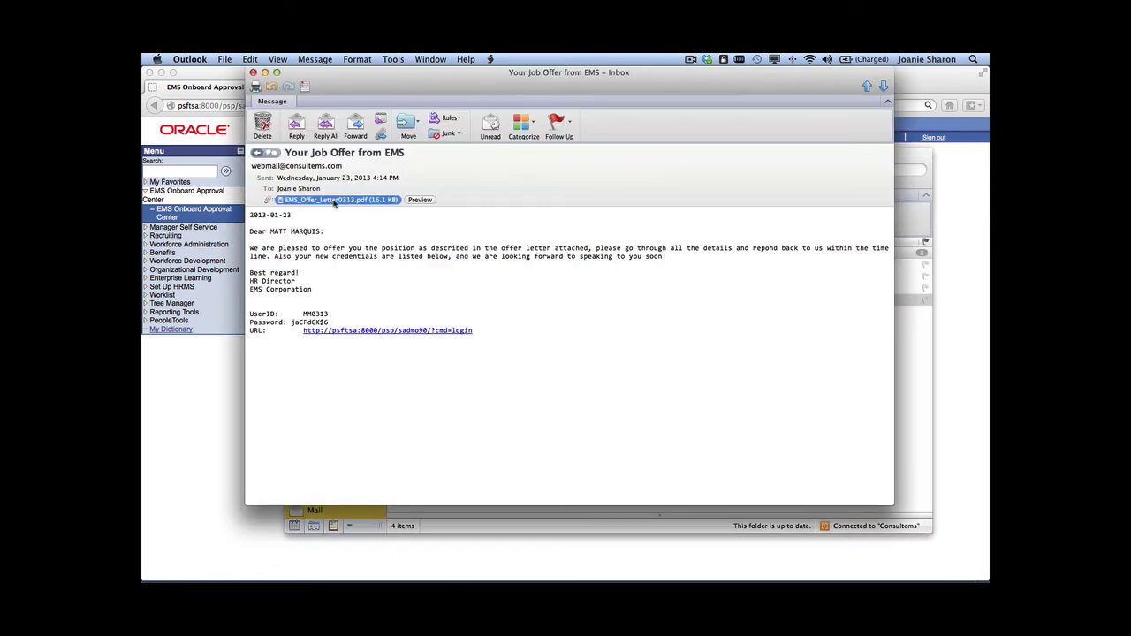
double_click(335, 201)
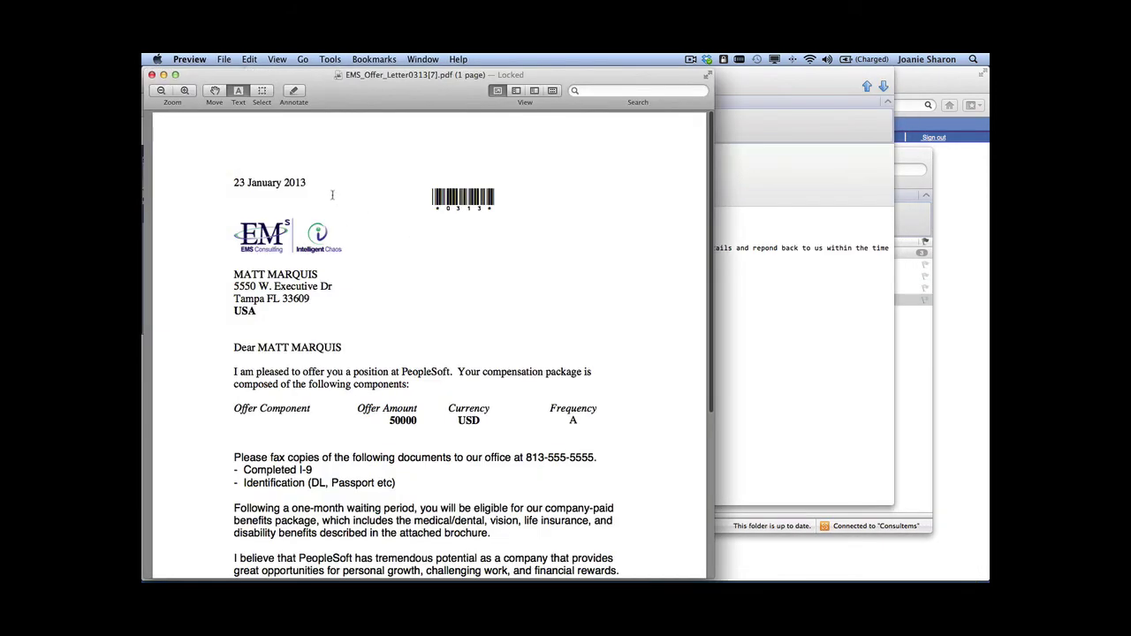
Print the offer letter from Preview
left_click(224, 60)
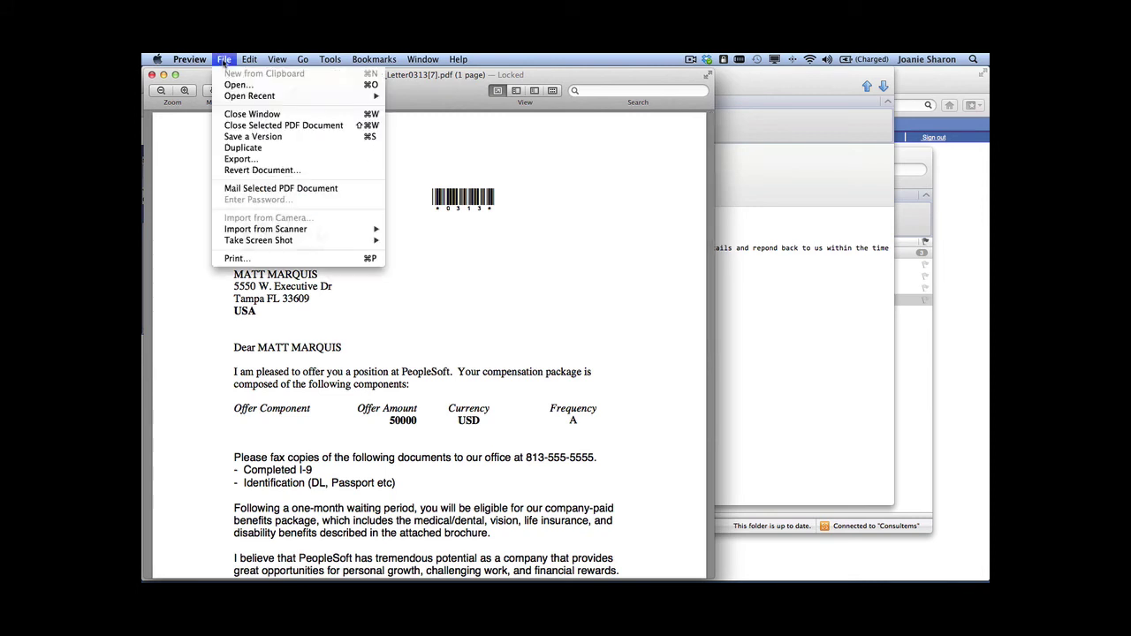
left_click(233, 259)
left_click(627, 388)
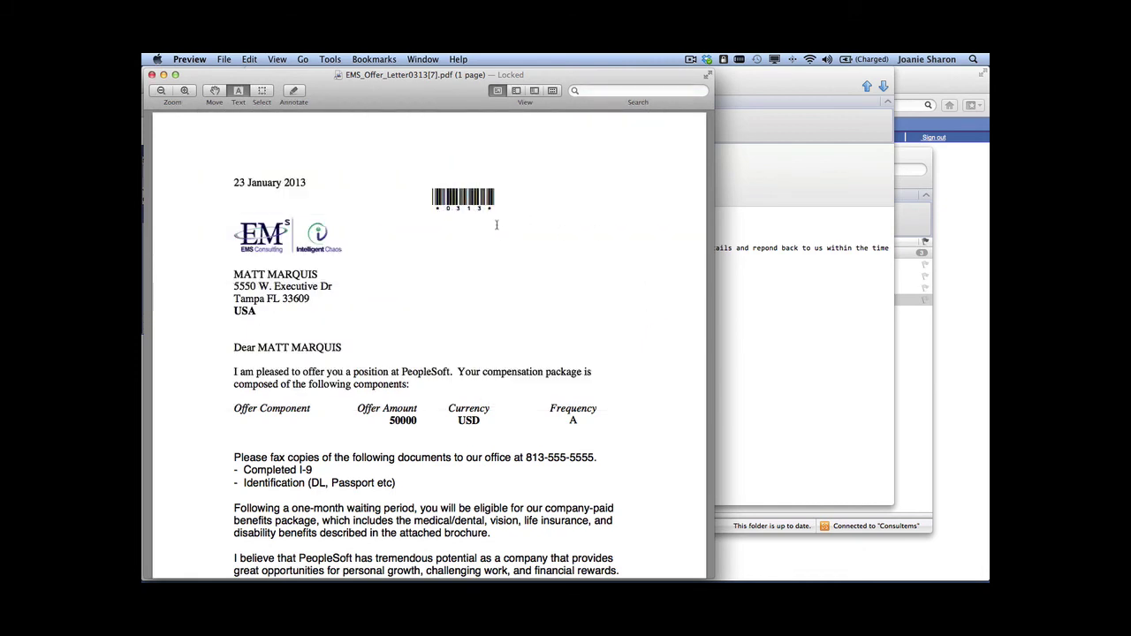
Read through the letter's currency, terms and Acceptance Signature line, then close the PDF
scroll(498, 230, "down", 4)
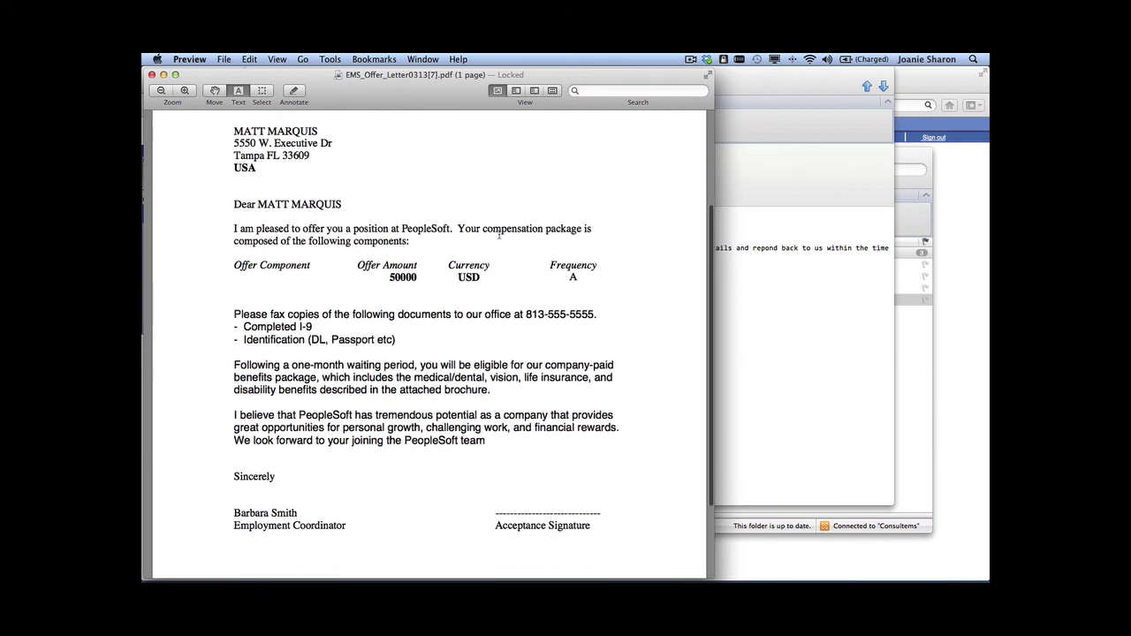
scroll(499, 236, "down", 2)
left_click_drag(390, 222, 416, 222)
double_click(469, 222)
left_click(570, 222)
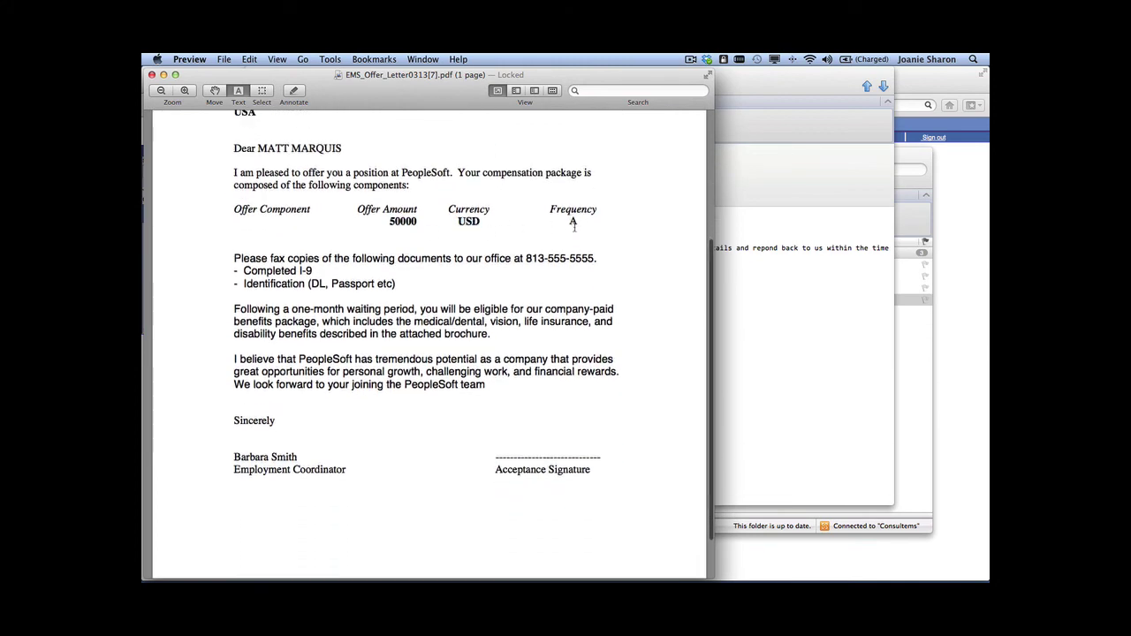
scroll(574, 227, "down", 1)
left_click_drag(233, 221, 485, 352)
left_click(501, 356)
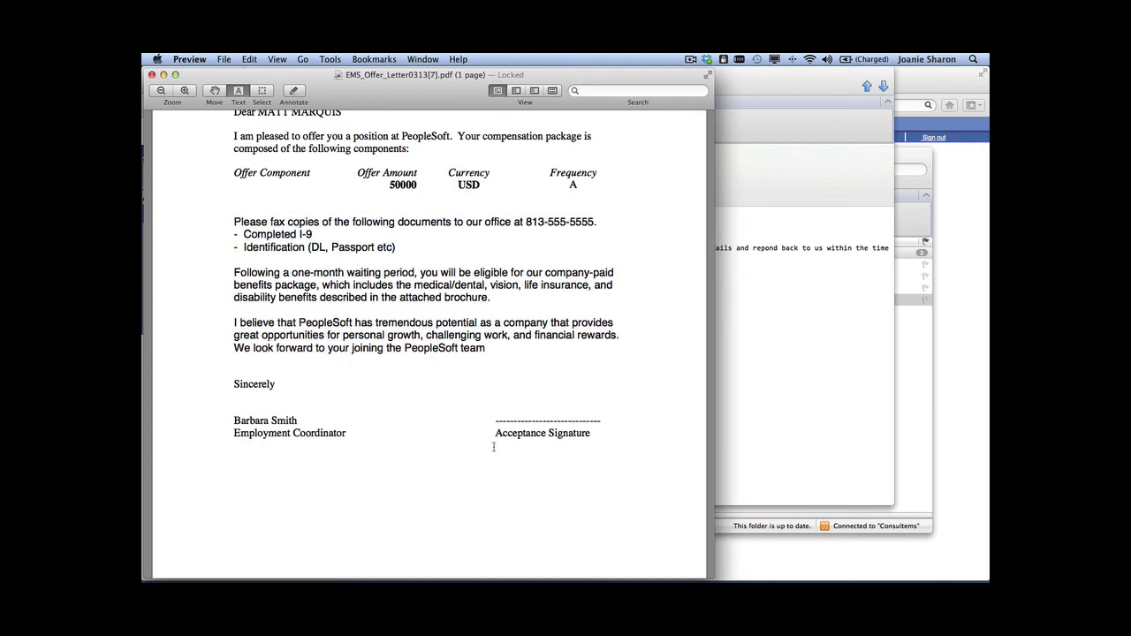
left_click_drag(493, 435, 605, 443)
left_click(601, 425)
left_click(151, 76)
key("ctrl+Up")
key("ctrl+Up")
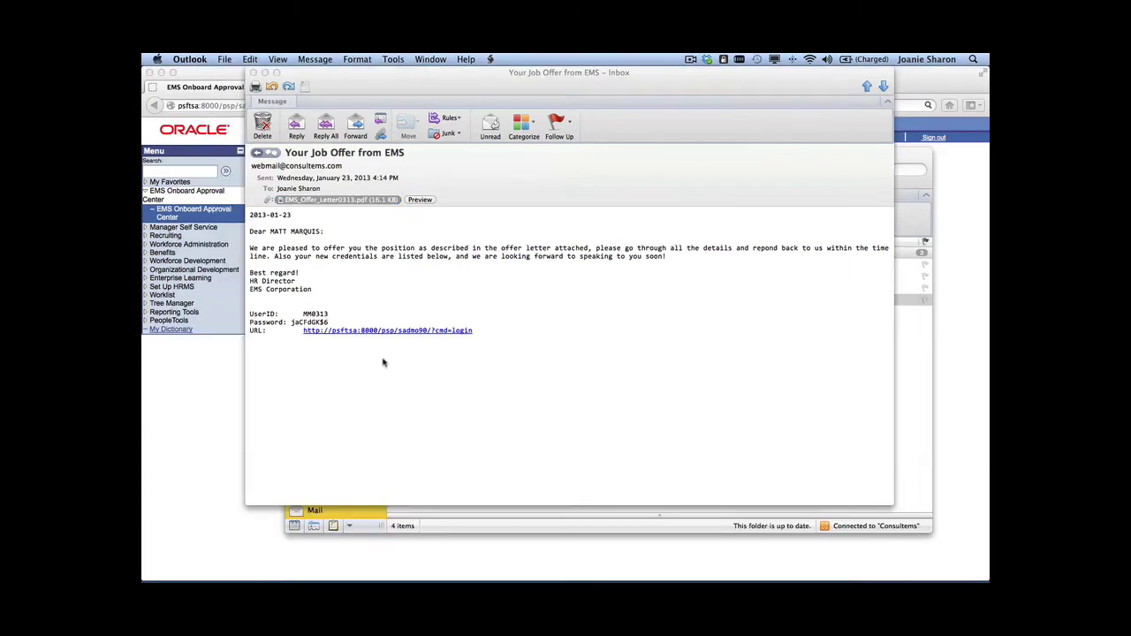
Select the temporary password in the job-offer email and follow its sign-in link
left_click(386, 365)
left_click_drag(291, 322, 328, 322)
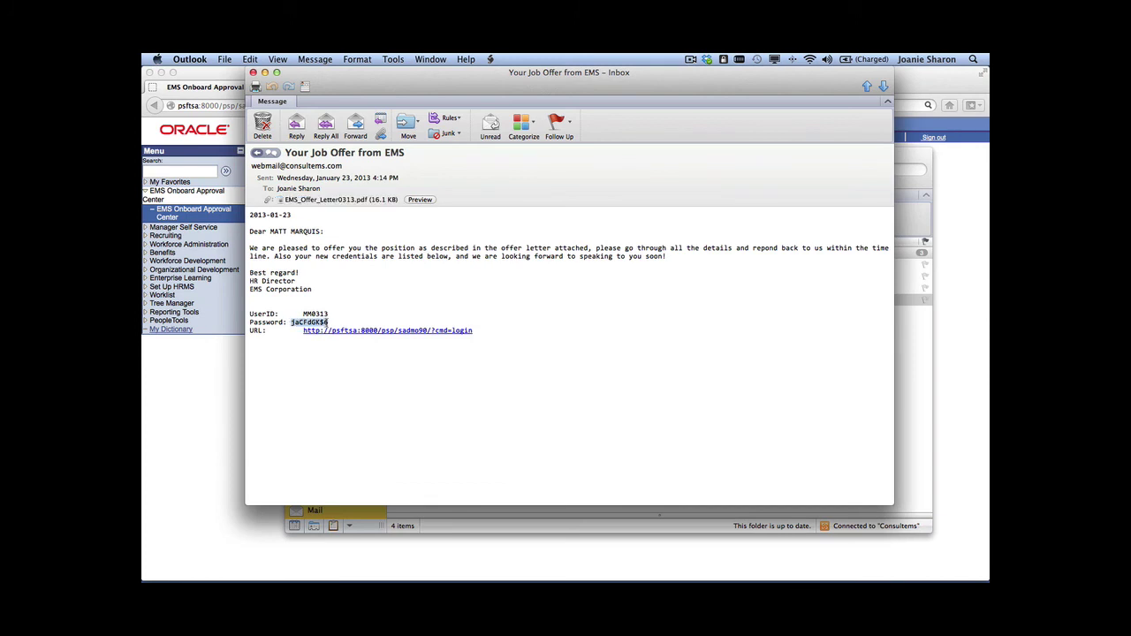
left_click(356, 361)
left_click(355, 332)
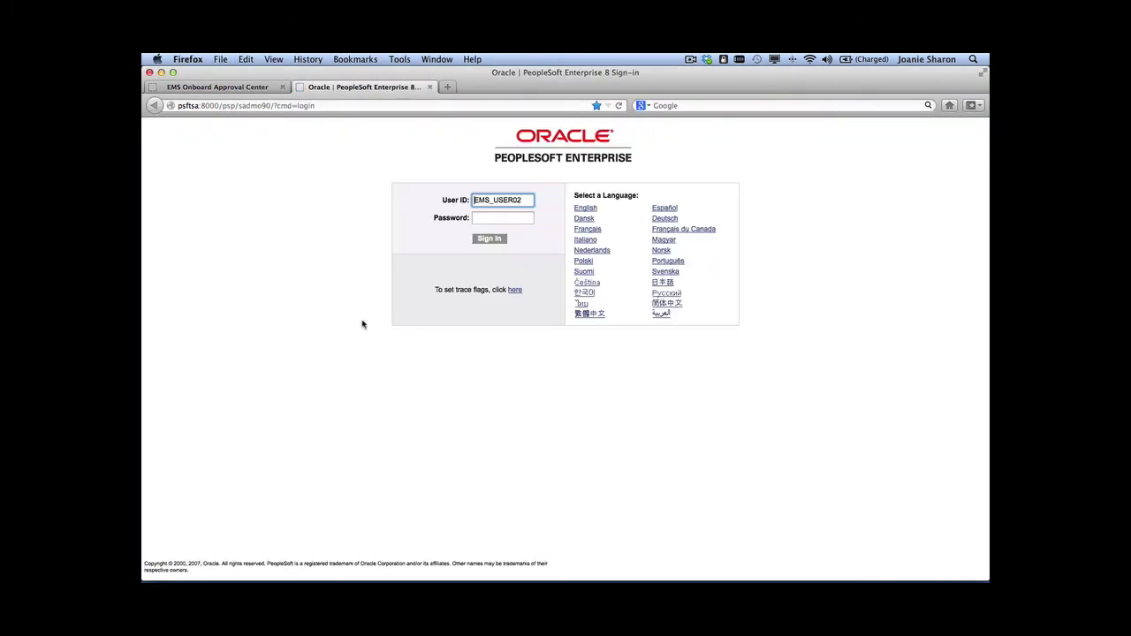
Sign in to PeopleSoft with the candidate's user ID and pasted password
left_click_drag(525, 201, 469, 198)
type("MM0313")
key("Tab")
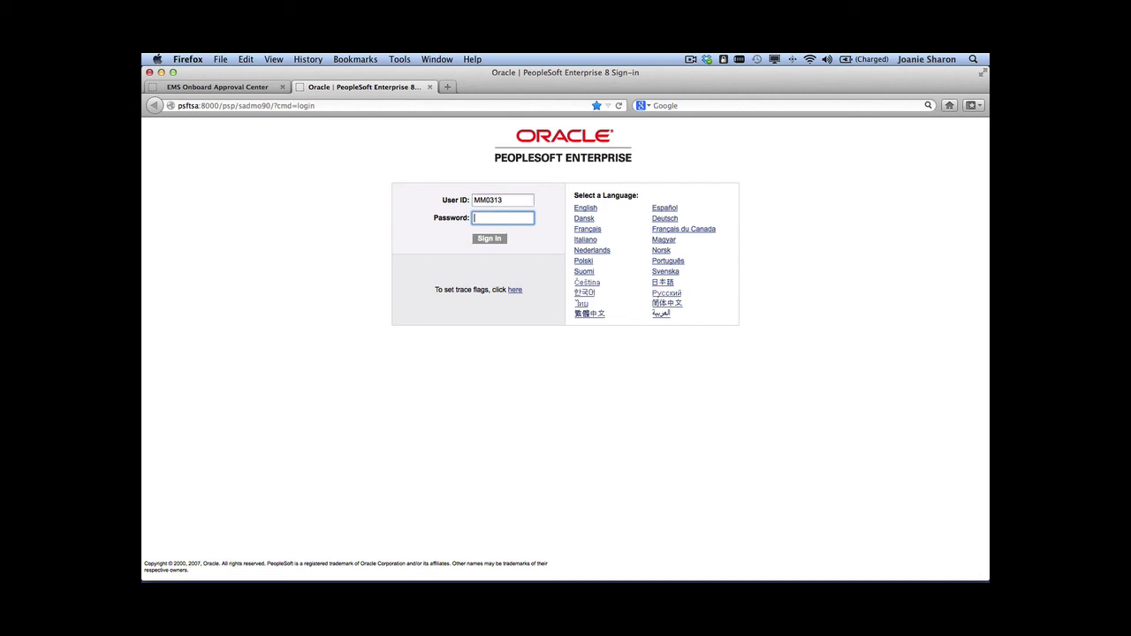
key("super+v")
left_click(486, 240)
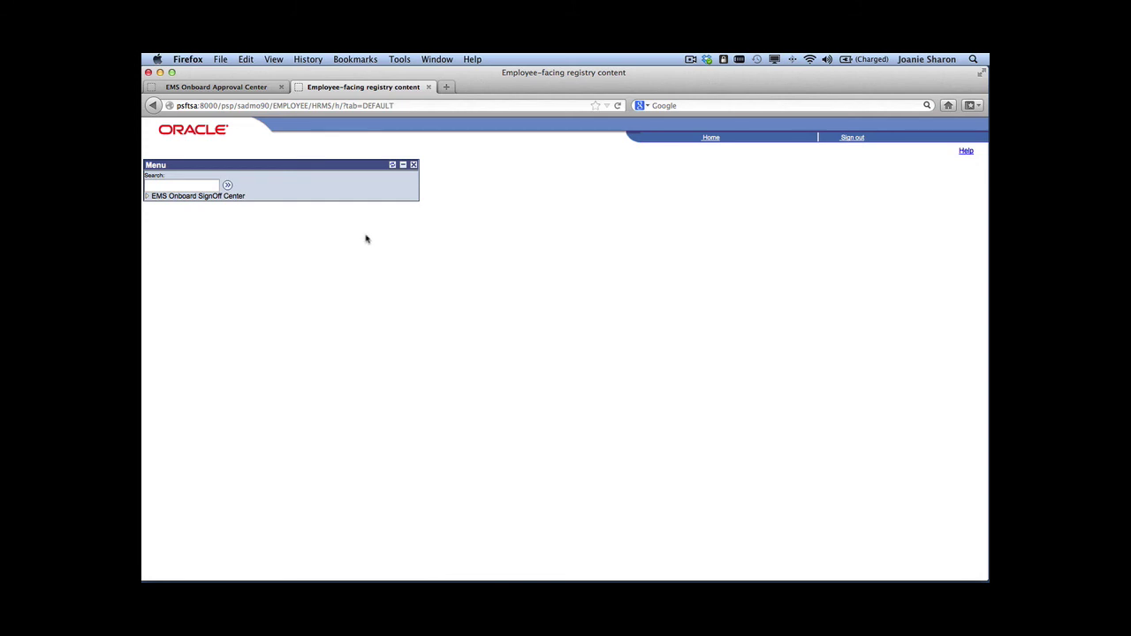
Open the EMS Applicant SignOff Center and read then close the Code of Conduct document
left_click(212, 196)
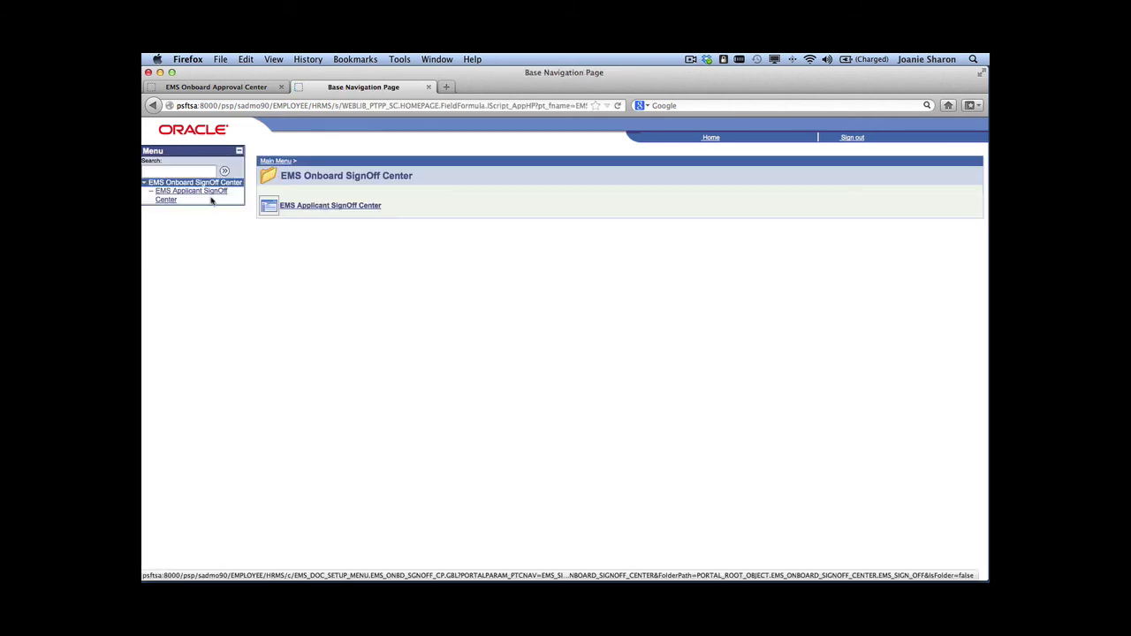
left_click(316, 207)
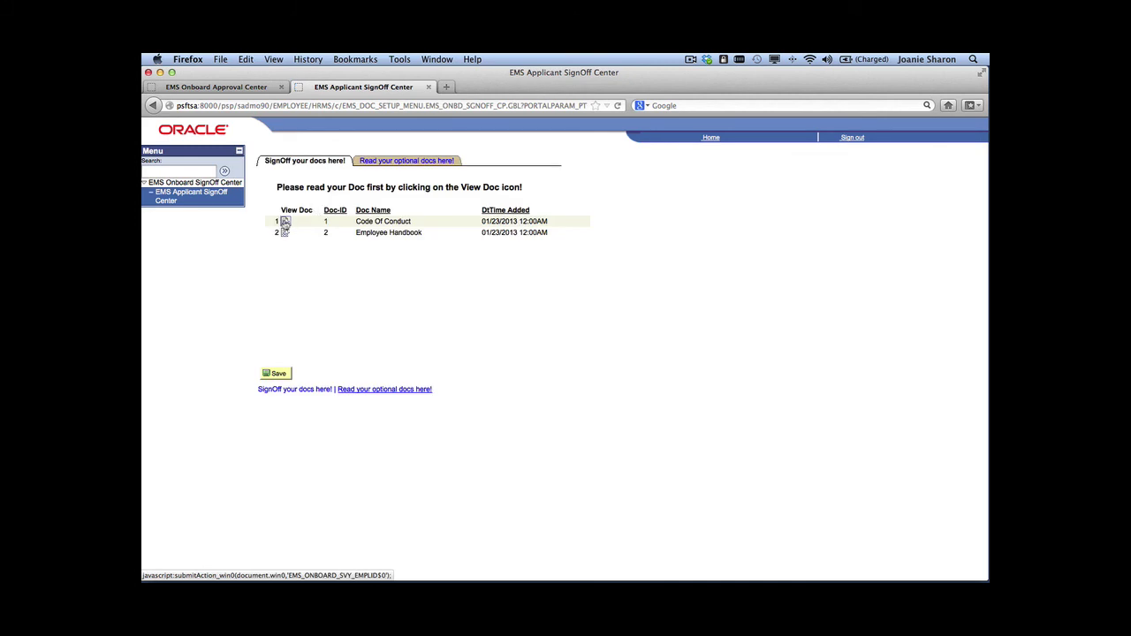
left_click(285, 222)
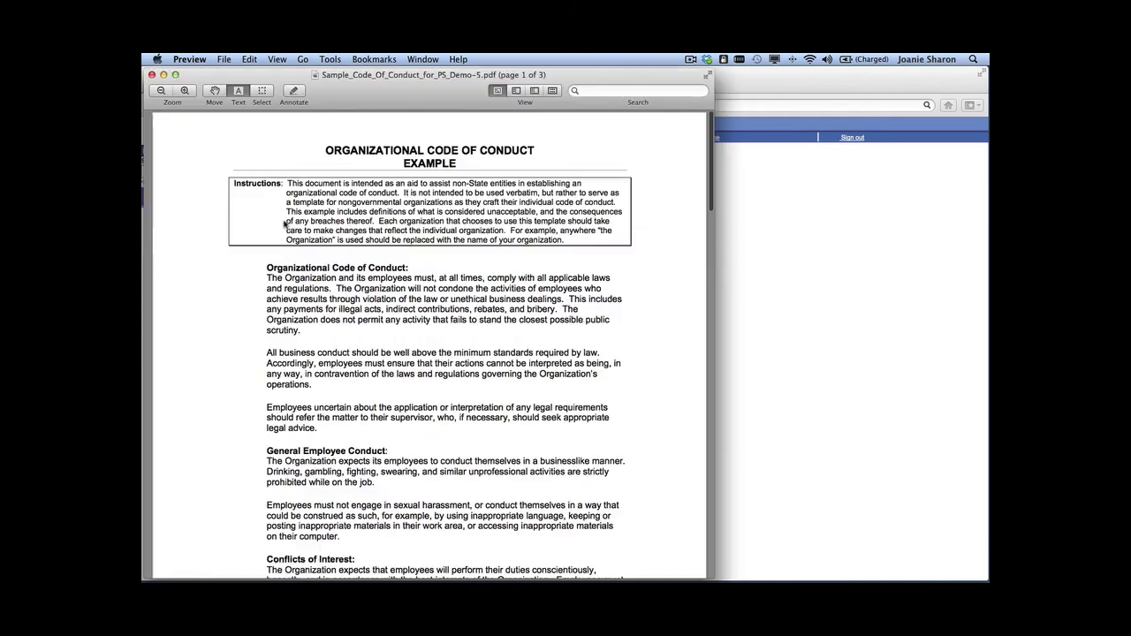
scroll(272, 209, "down", 5)
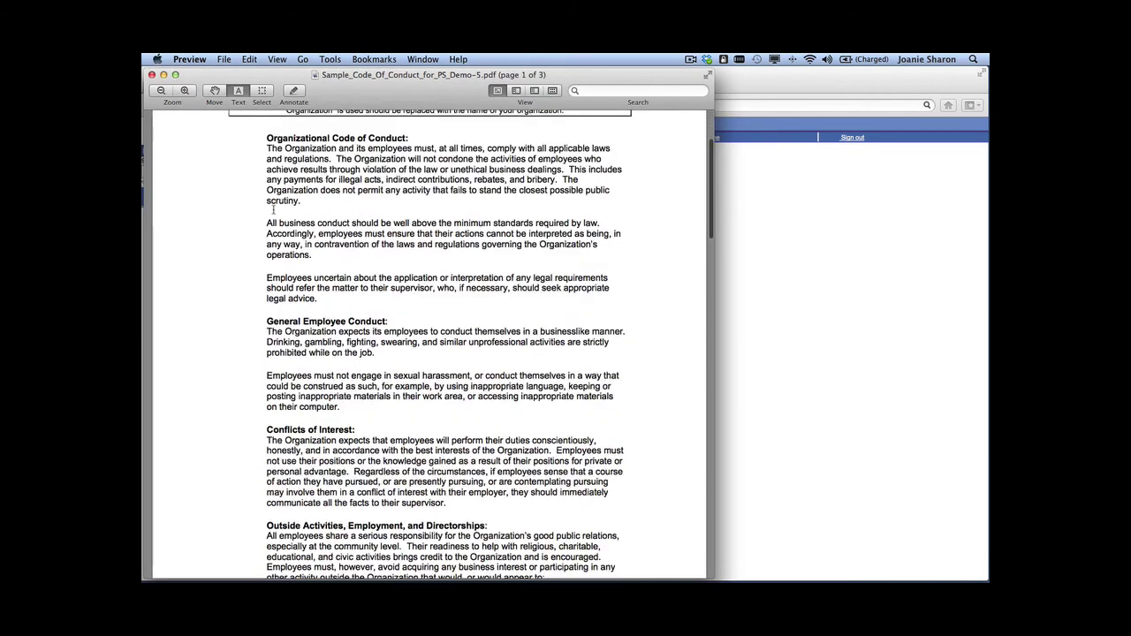
left_click(152, 75)
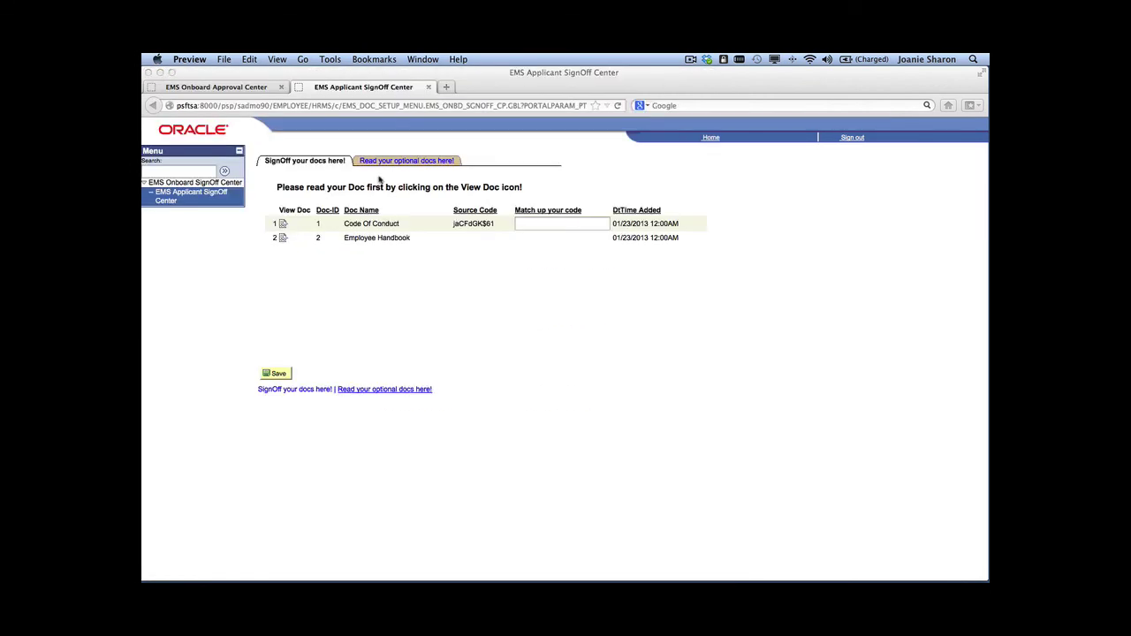
Copy the Code of Conduct source code into its Match up field, then view the Employee Handbook
left_click(454, 228)
double_click(471, 225)
key("super+c")
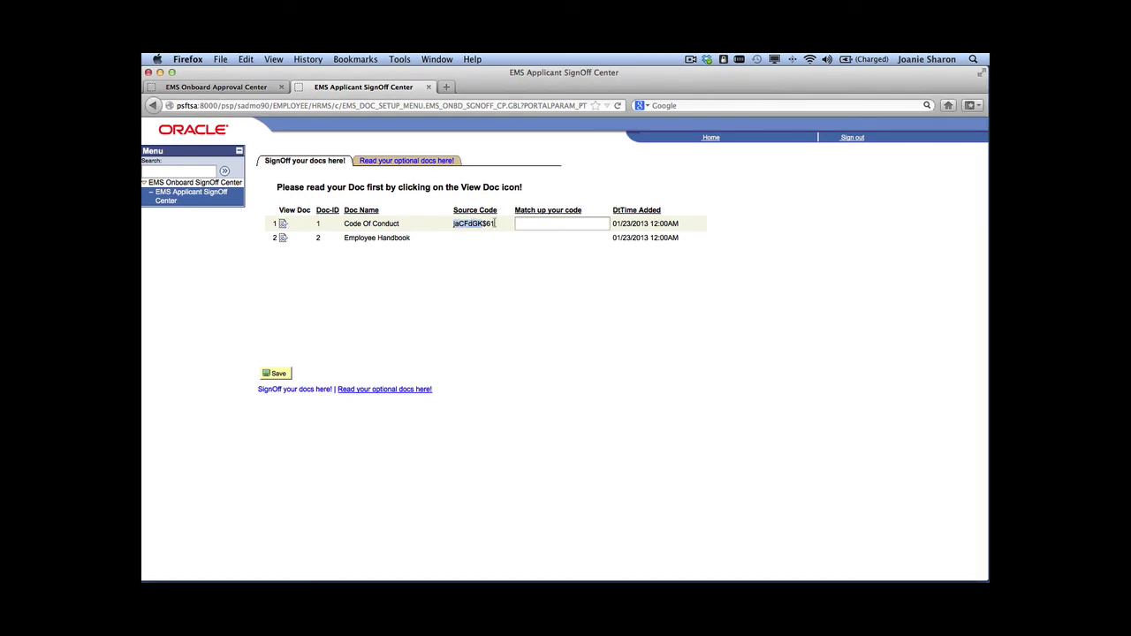
left_click(545, 225)
key("super+v")
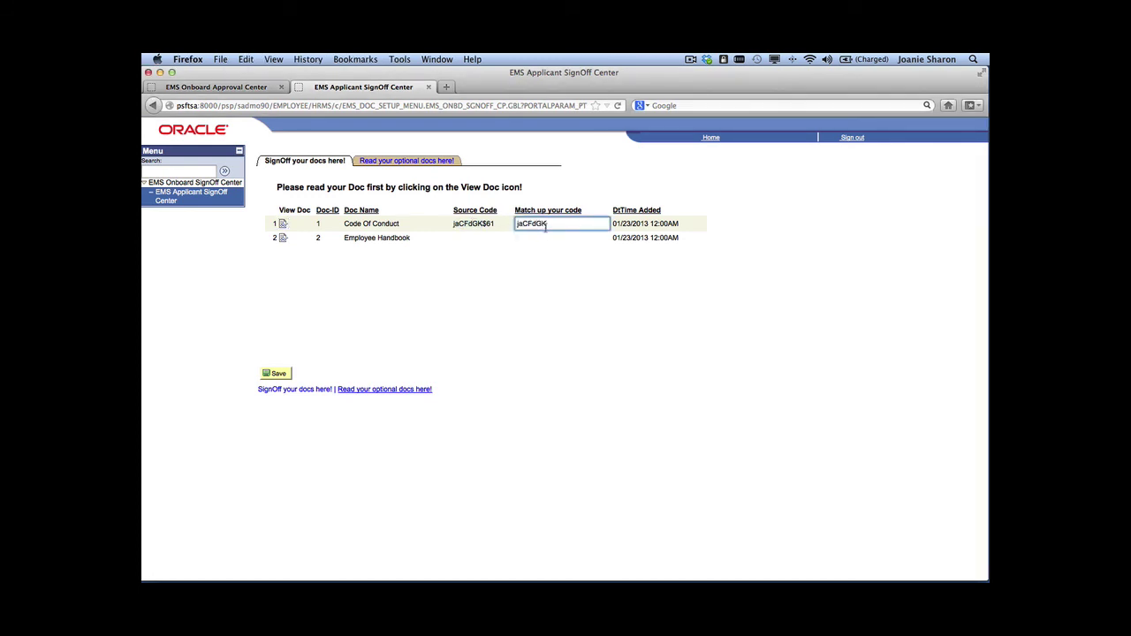
type("$61")
left_click(535, 275)
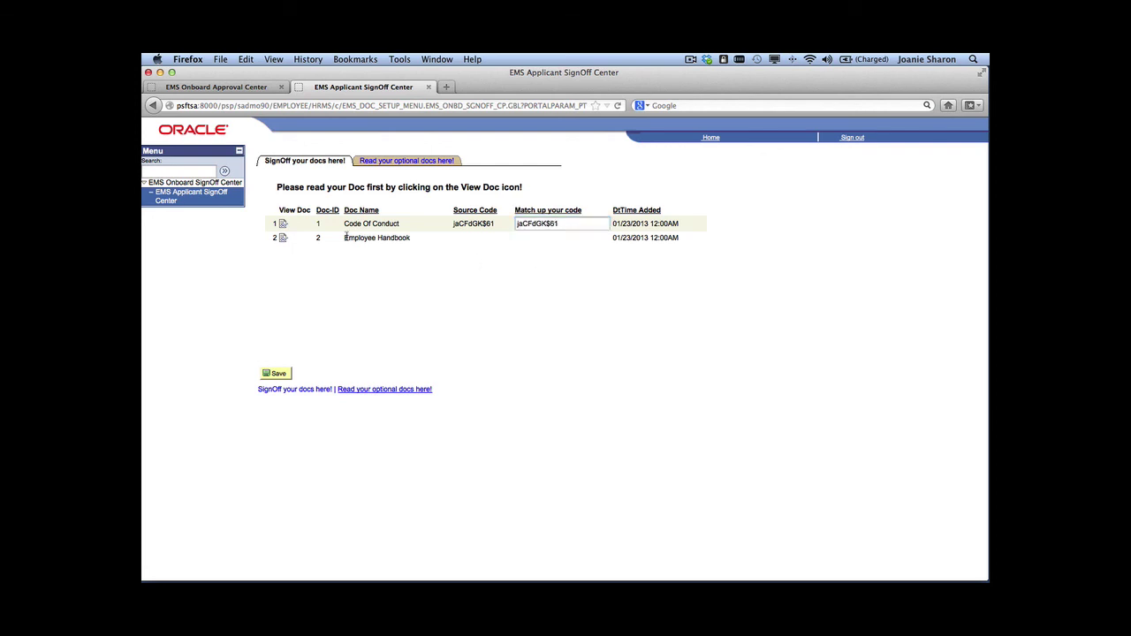
left_click(283, 238)
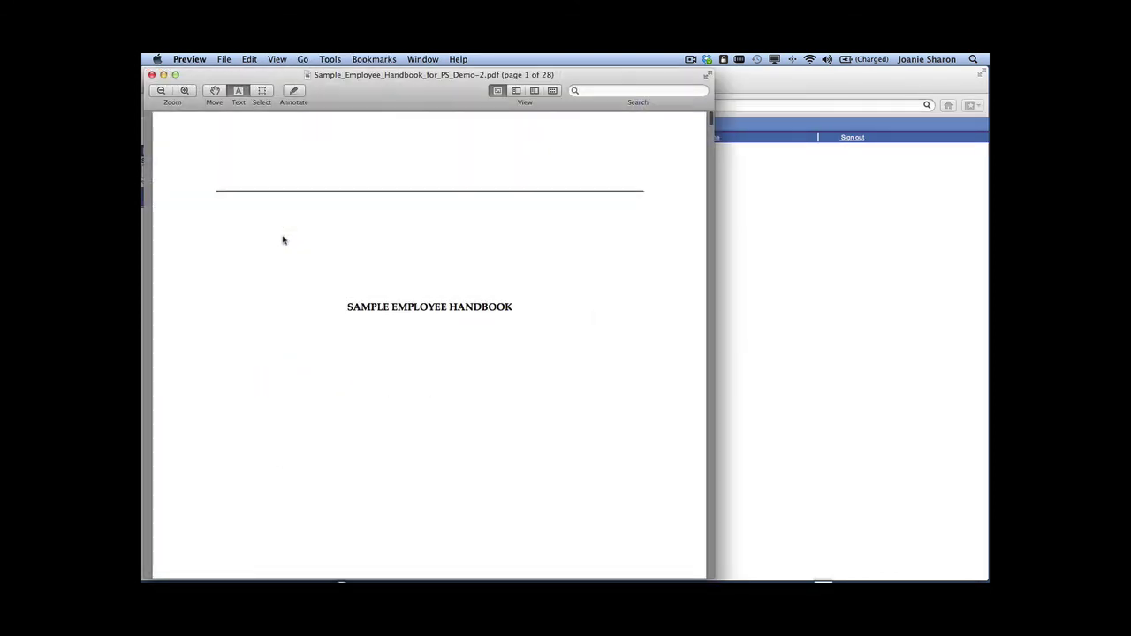
Close the Handbook, paste its source code into row 2's Match up field, and save both sign-offs
left_click(151, 76)
left_click(461, 239)
double_click(461, 239)
left_click(537, 239)
key("super+v")
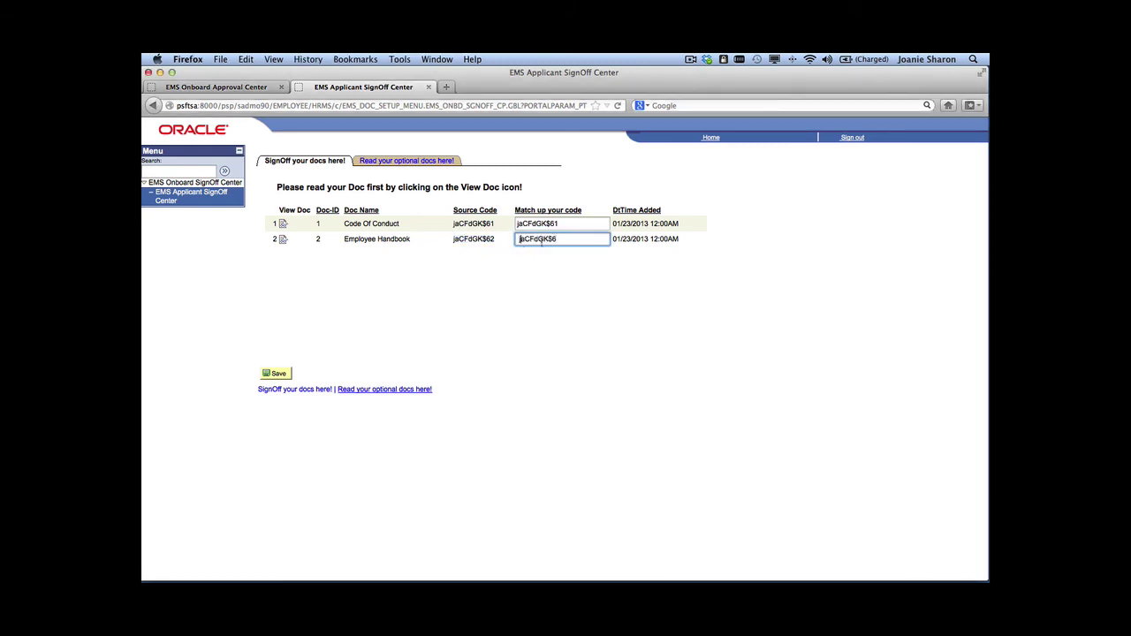
key("super+a")
left_click(568, 291)
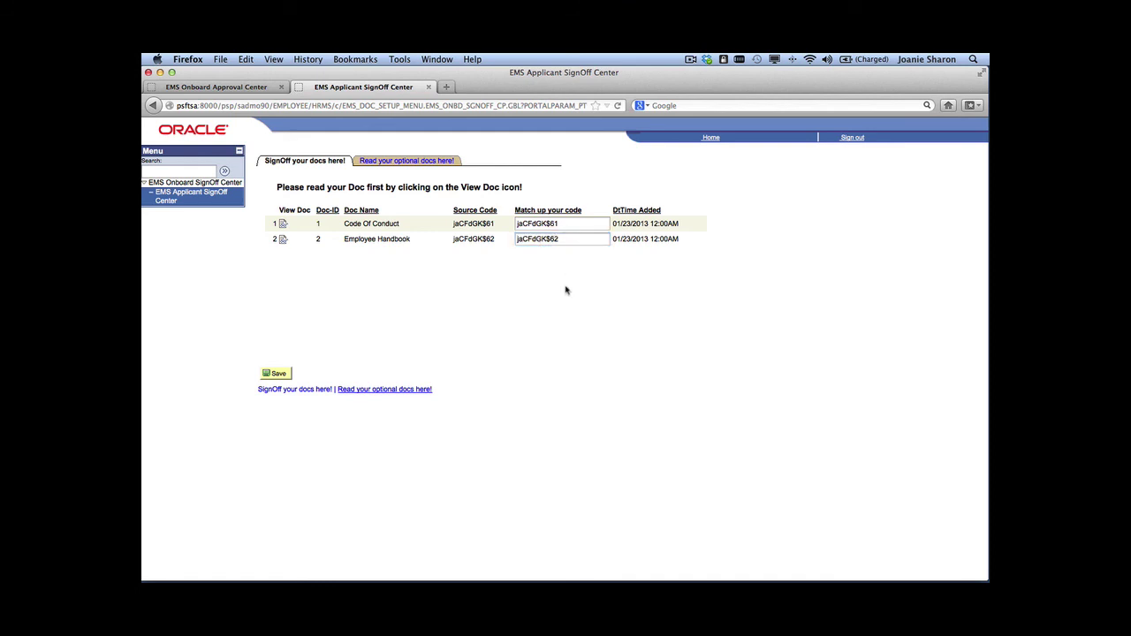
left_click(275, 374)
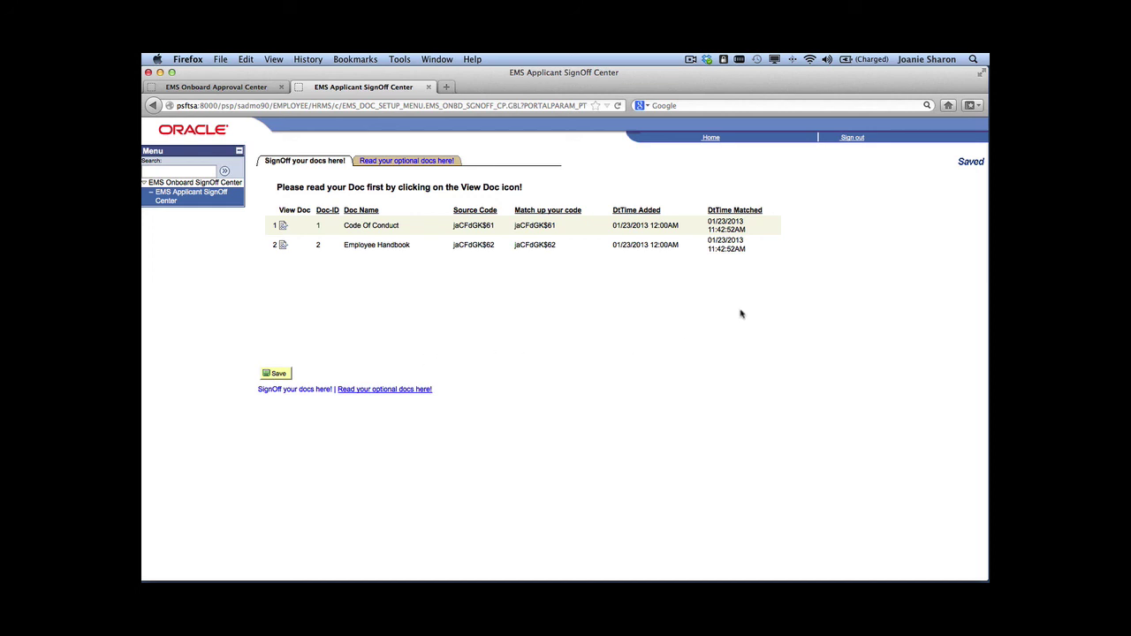
Sign out of the candidate's session and sign back in as the admin user
left_click(851, 139)
double_click(489, 200)
type("PS")
key("Tab")
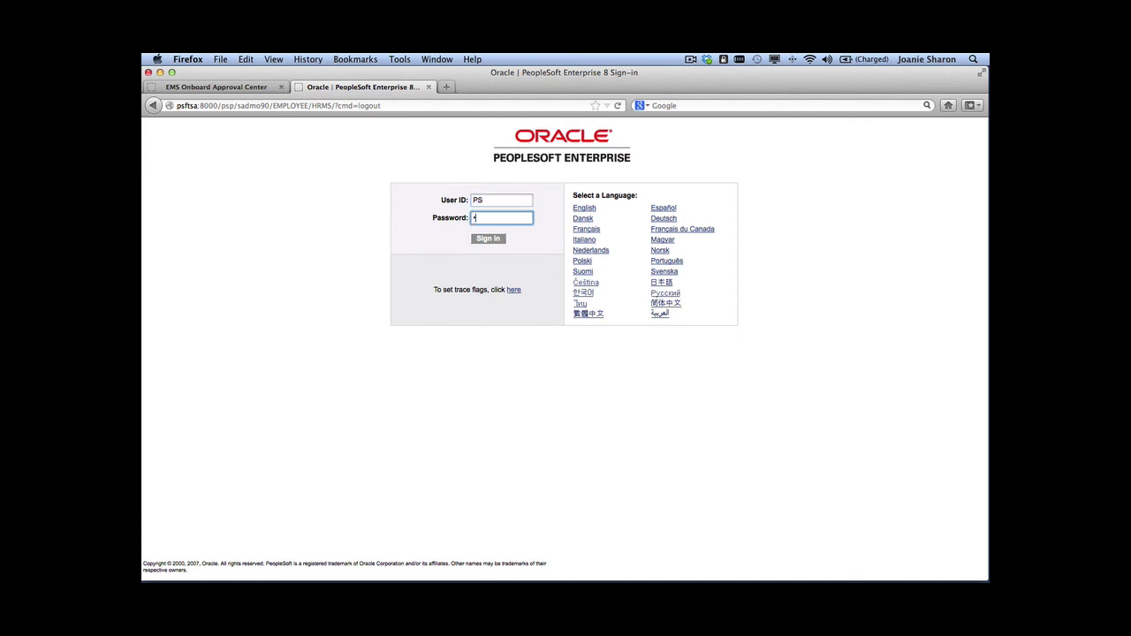
left_click(488, 239)
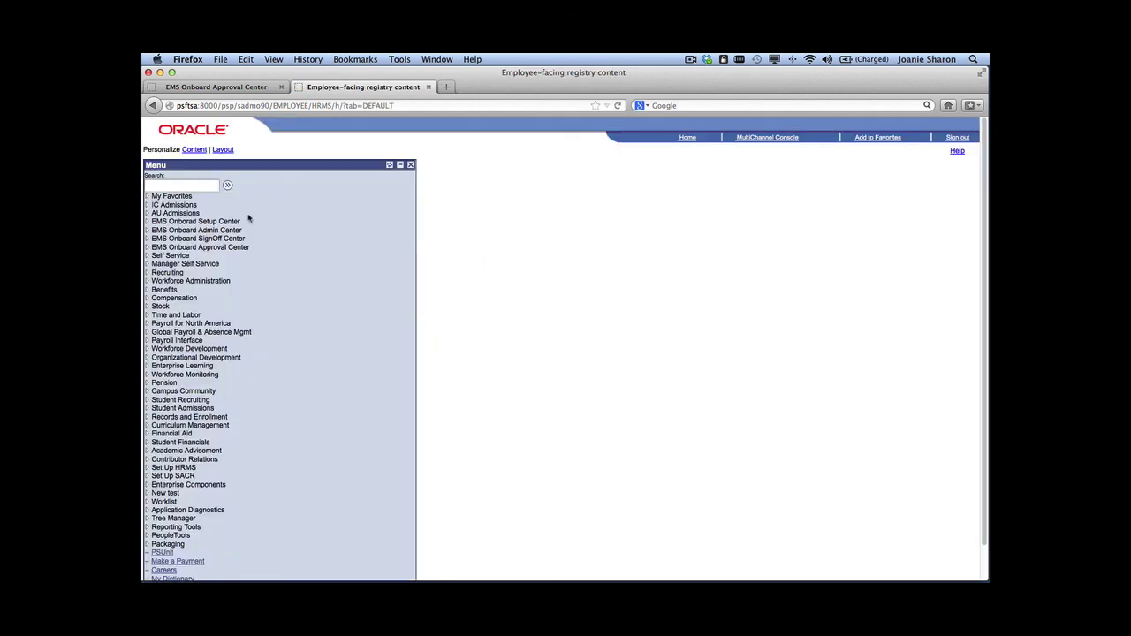
Open the EMS Onboard Admin Center and show row 5's SignOff Doc records
left_click(224, 233)
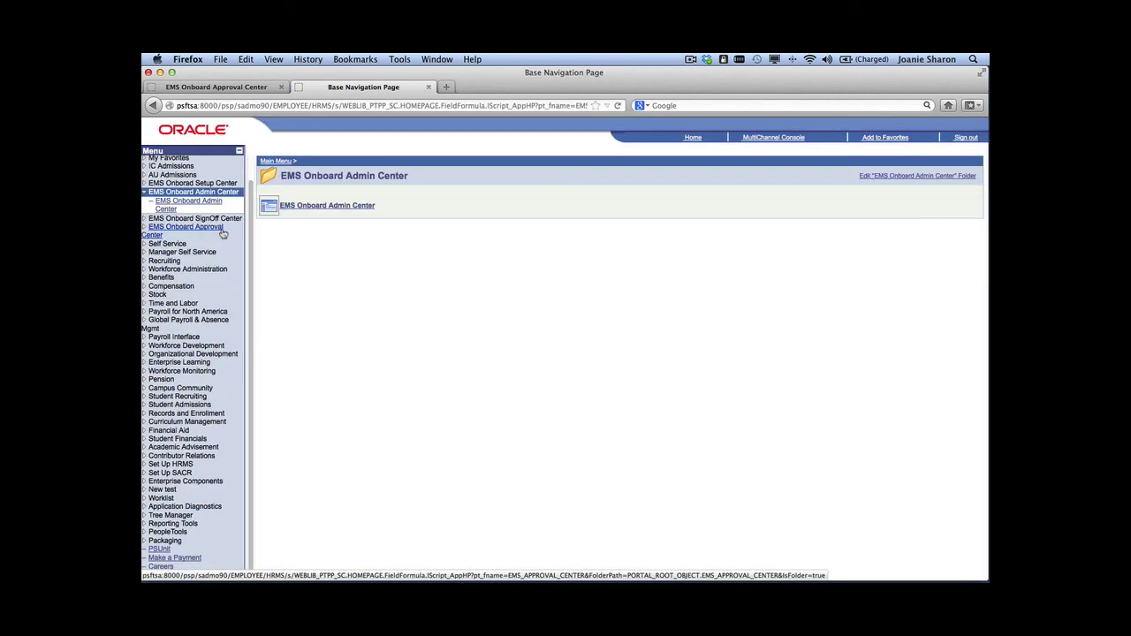
left_click(303, 205)
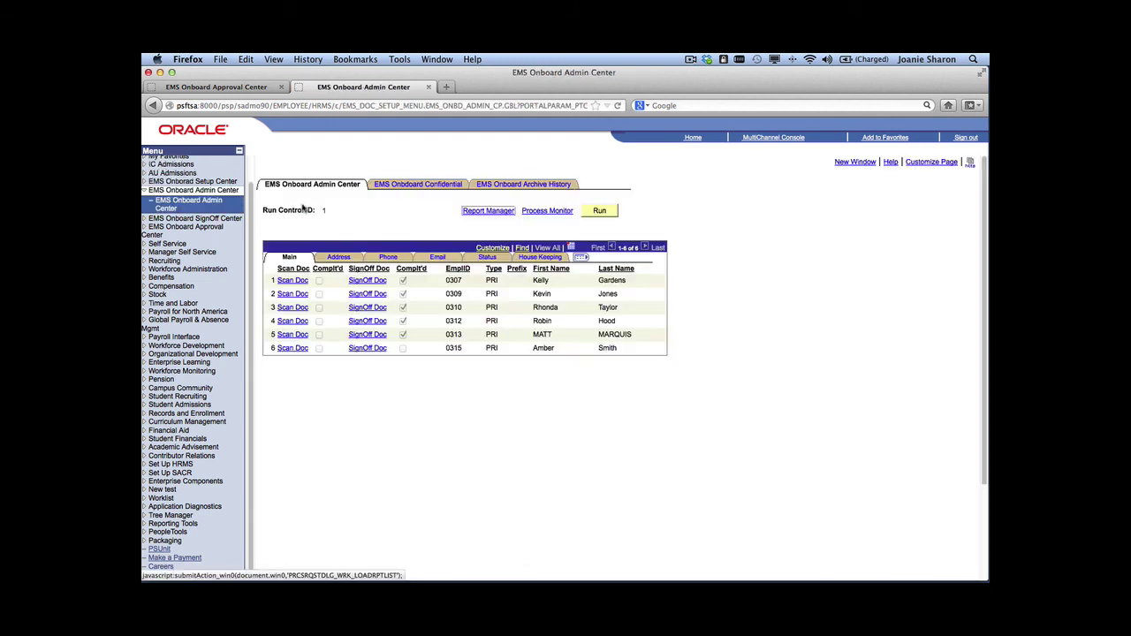
left_click(400, 335)
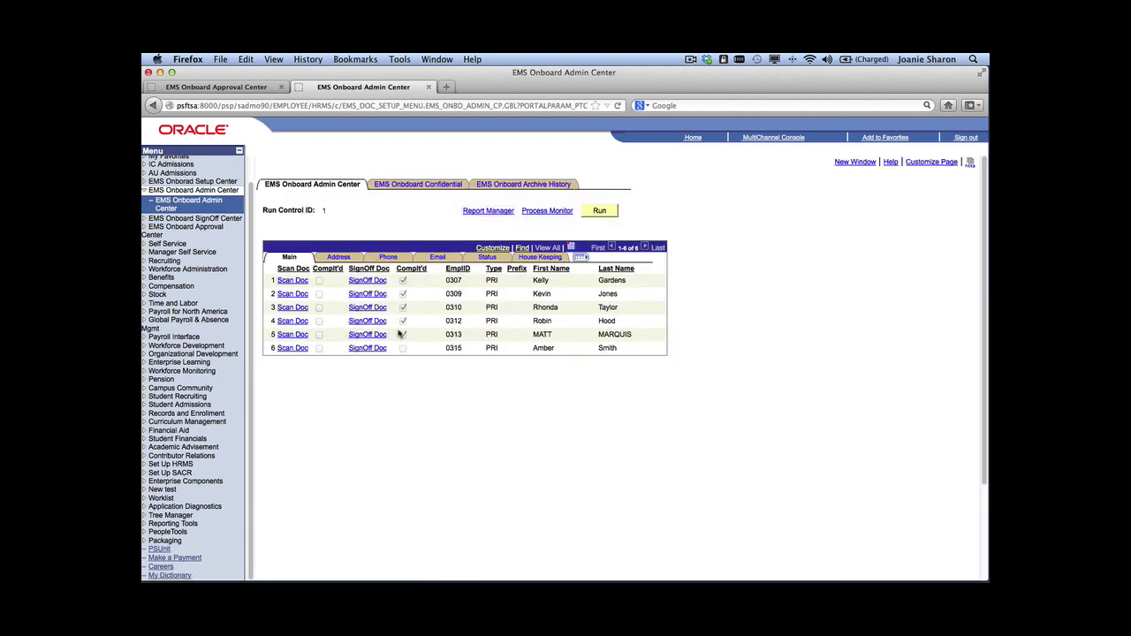
left_click(371, 339)
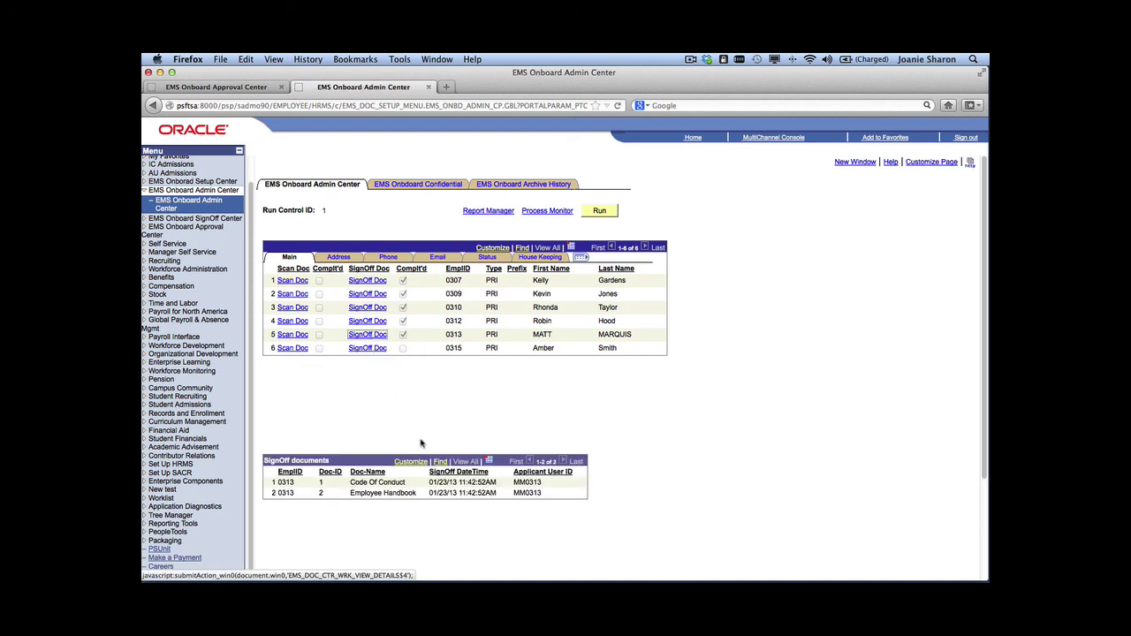